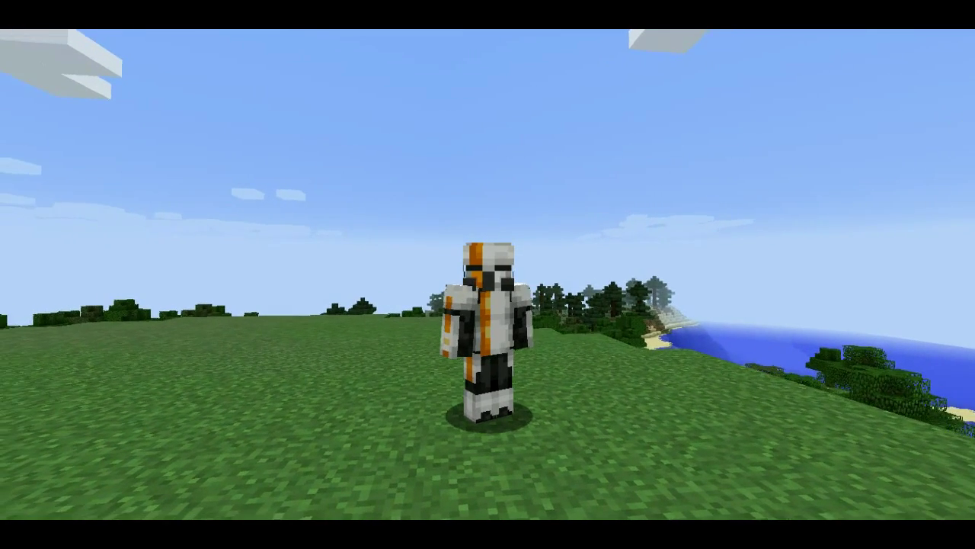
# Switch from the game to the Multicraft panel, open the VentureSkyblock server's chat and send the message "hi"
pyautogui.press('Escape')
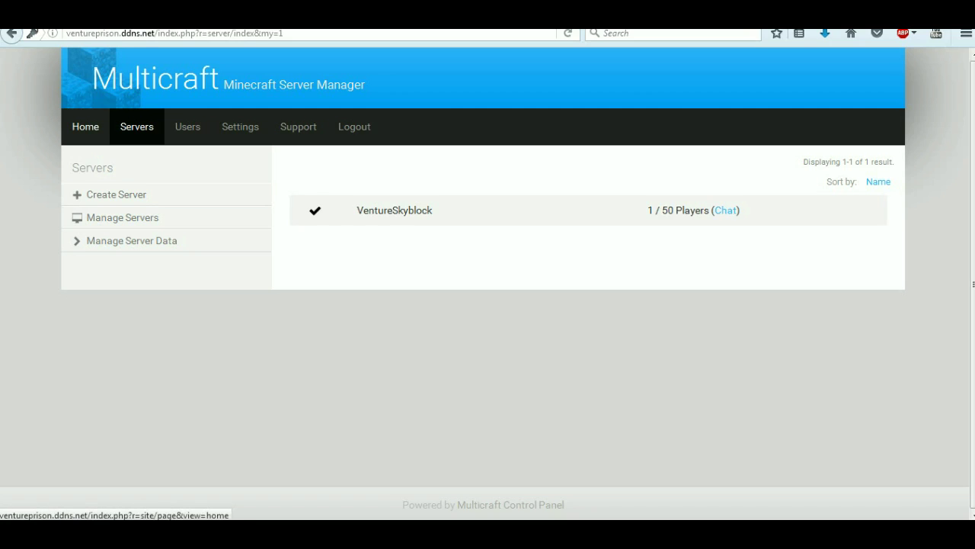
pyautogui.click(85, 126)
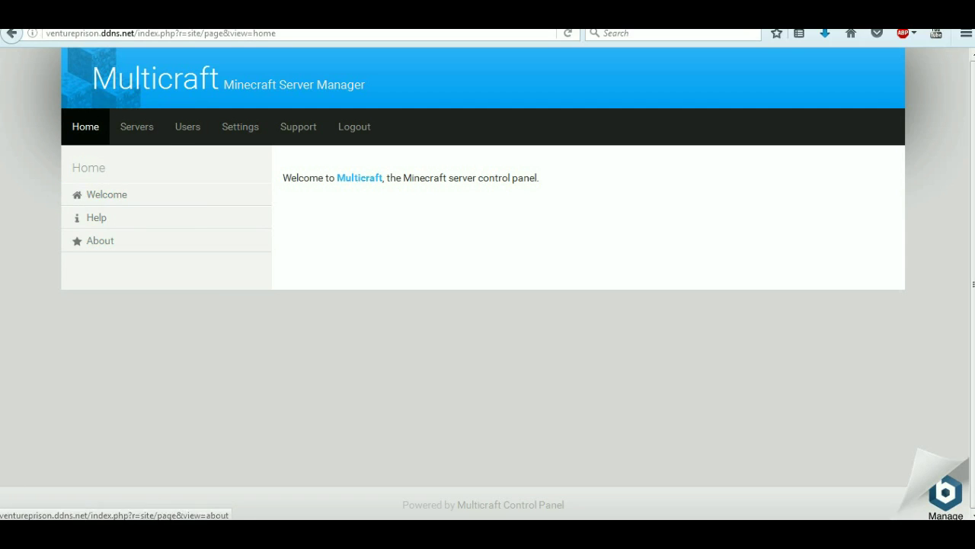
pyautogui.click(136, 126)
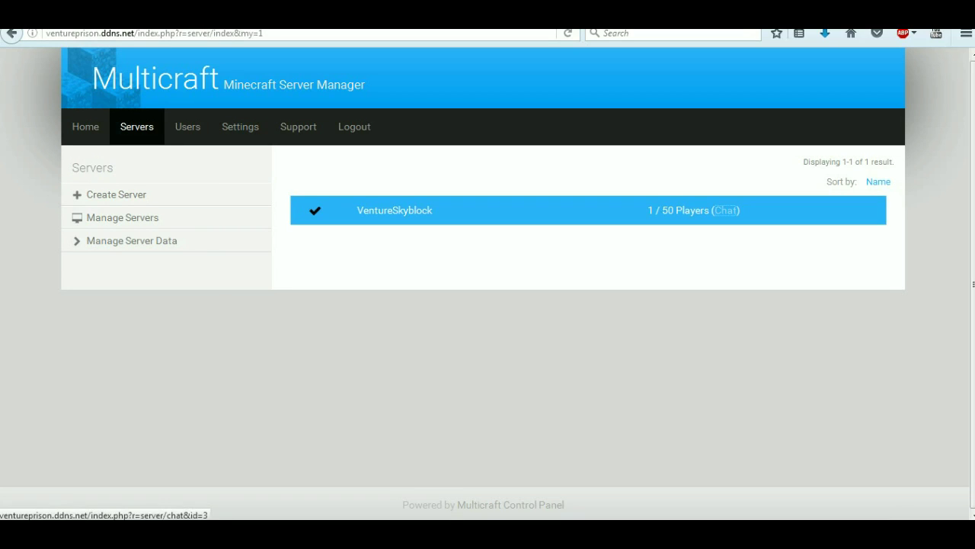
pyautogui.click(727, 210)
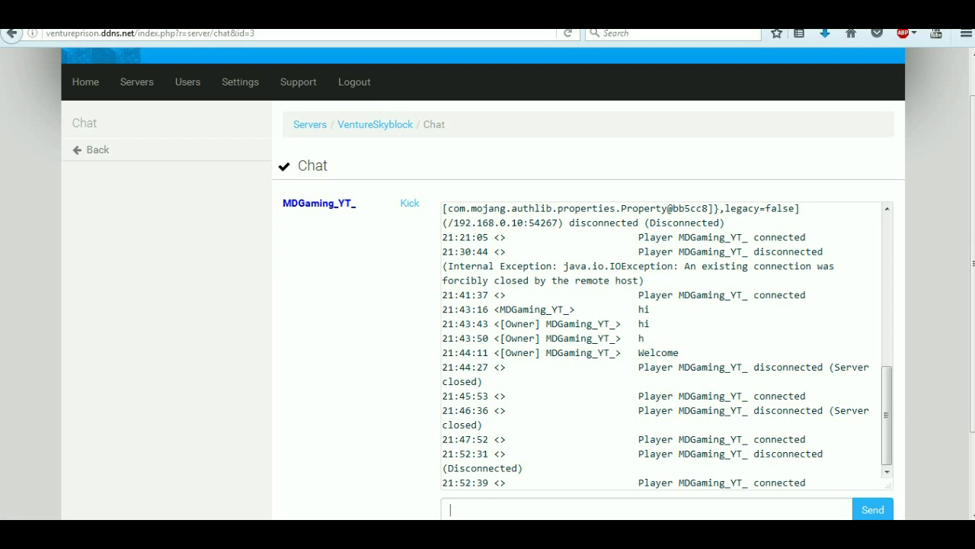
pyautogui.scroll(-2, 487, 283)
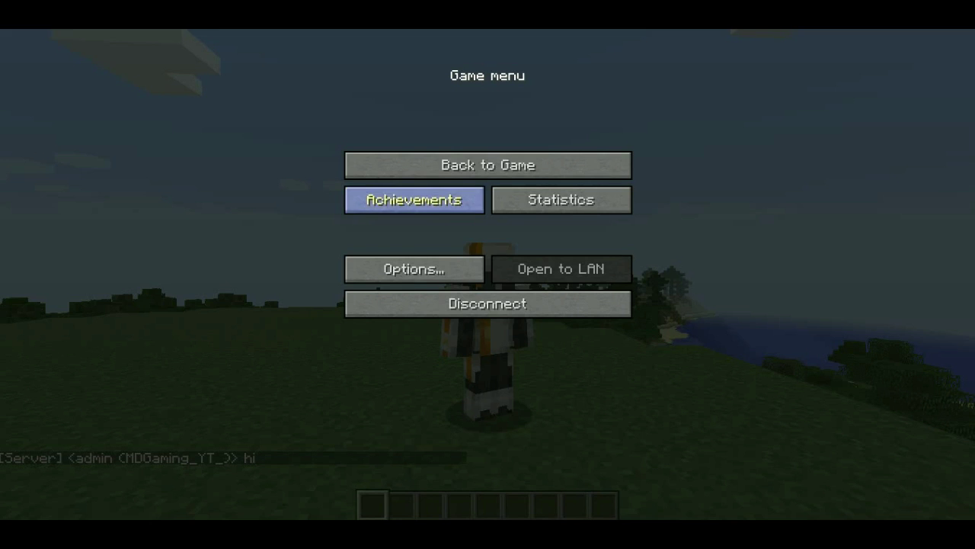
# Switch to Minecraft and check the in-game chat for the message sent from the server panel
pyautogui.press('Escape')
pyautogui.press('F1')
pyautogui.press('t')
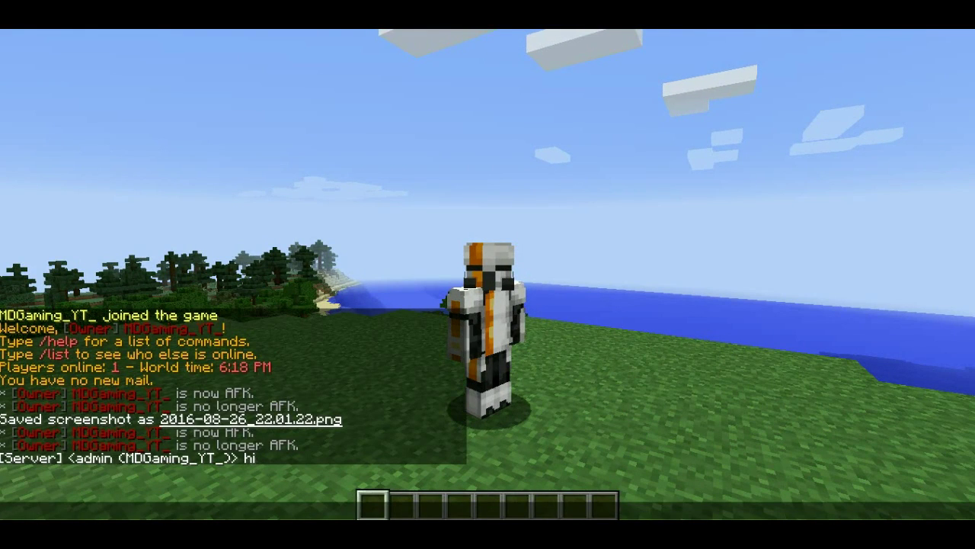
pyautogui.press('Escape')
pyautogui.press('t')
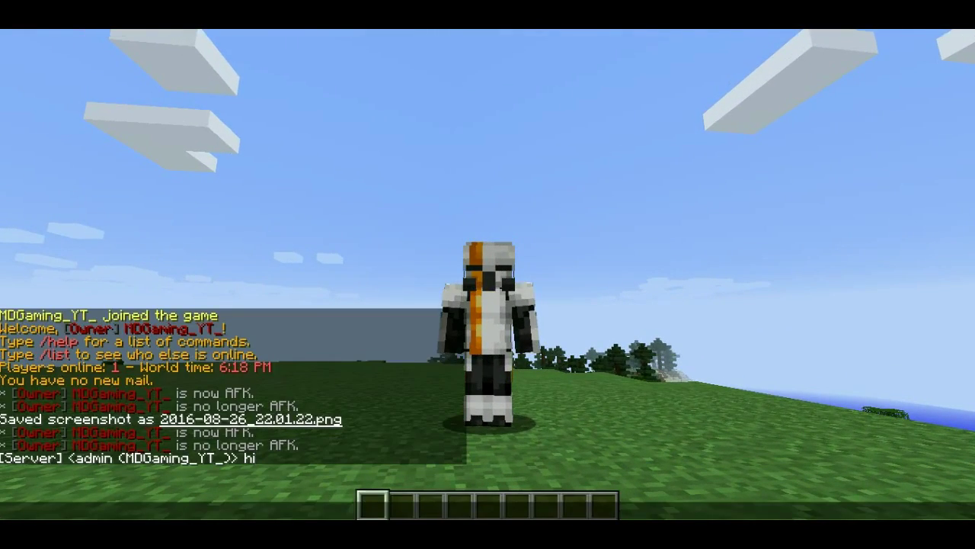
pyautogui.press('Escape')
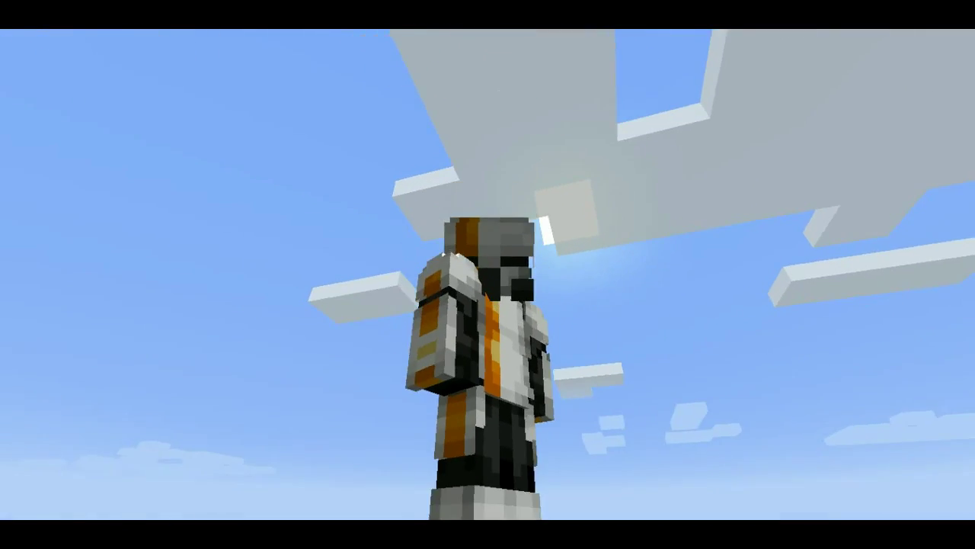
pyautogui.press('Escape')
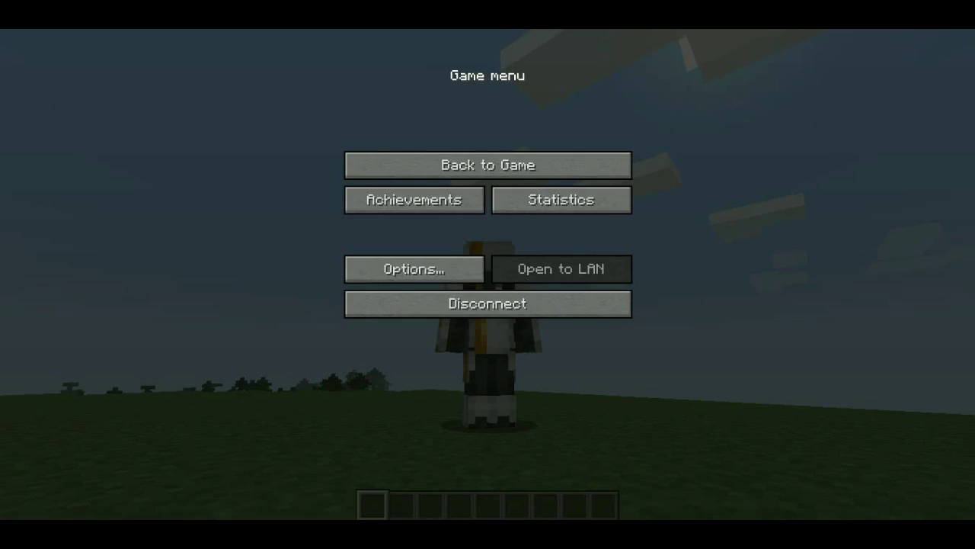
# Switch back to the Multicraft chat page and kick the connected player from the VentureSkyblock server
pyautogui.hotkey('alt', 'Tab')
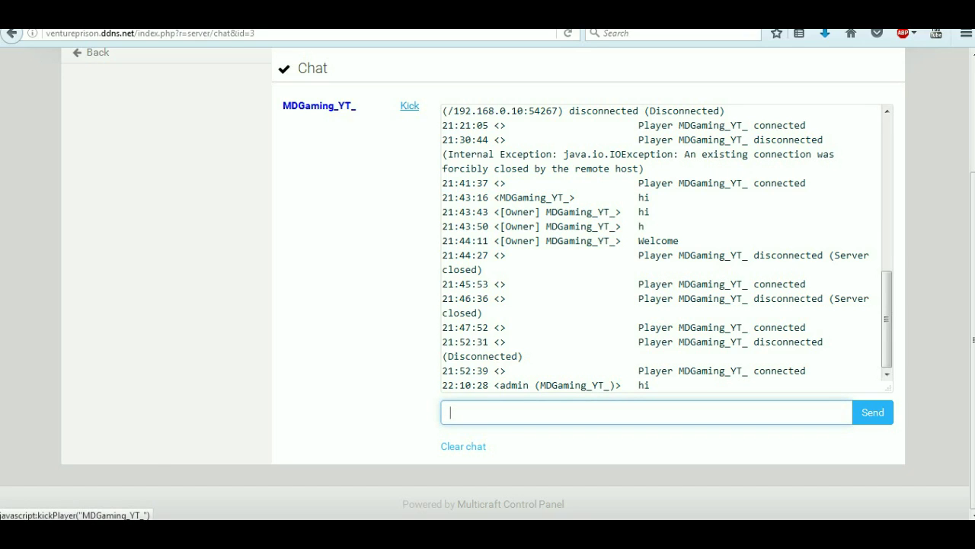
pyautogui.click(409, 105)
pyautogui.click(409, 105)
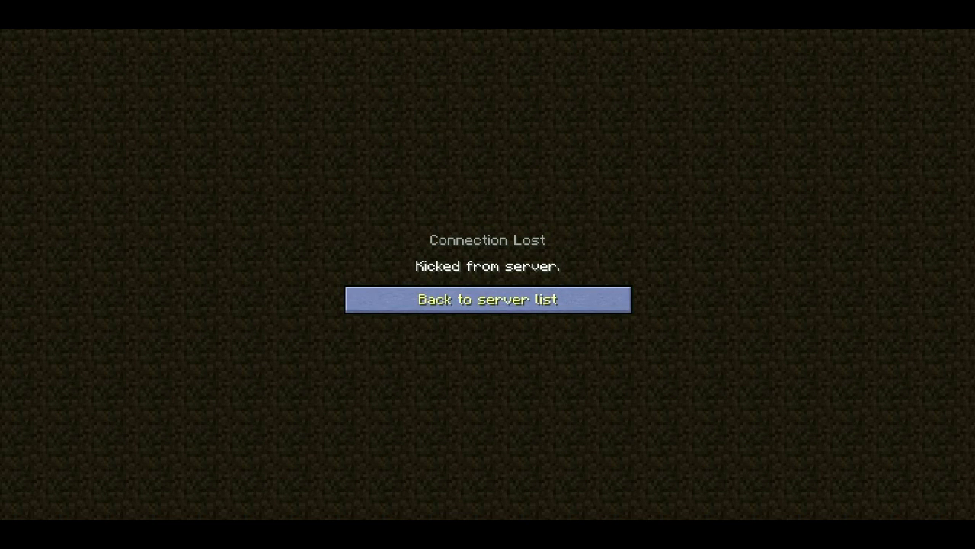
# Return to Minecraft's multiplayer server list, refresh it and rejoin the first server, "One Of The VentureNetworks Server"
pyautogui.click(488, 299)
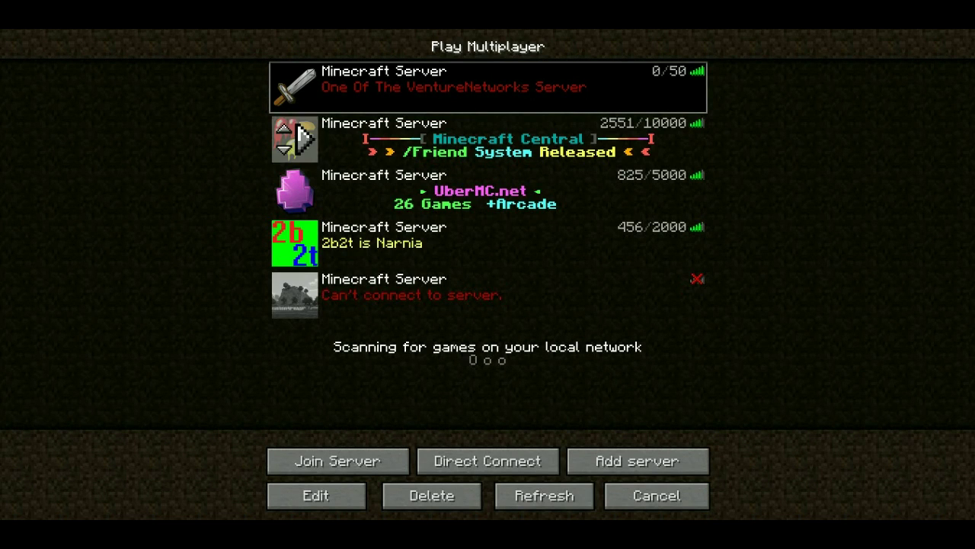
pyautogui.click(544, 495)
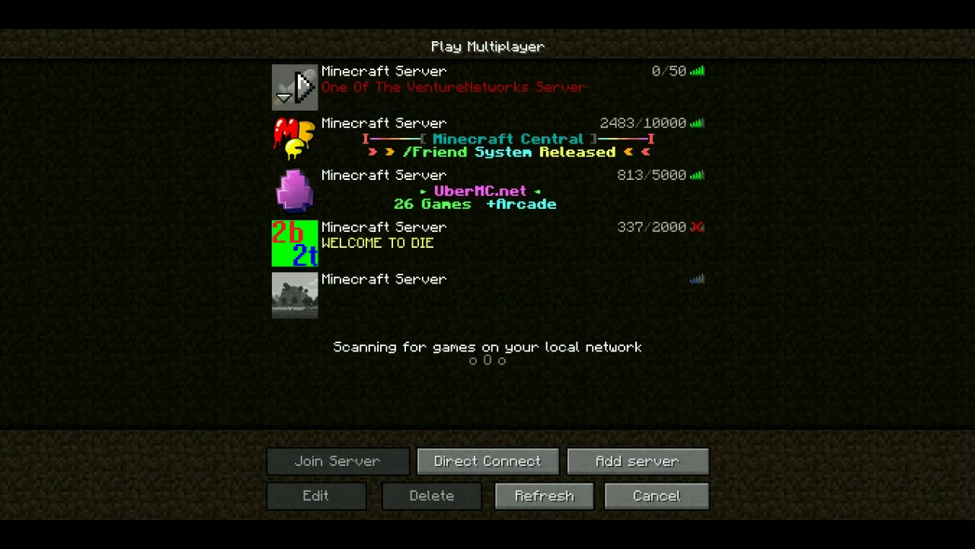
pyautogui.click(303, 88)
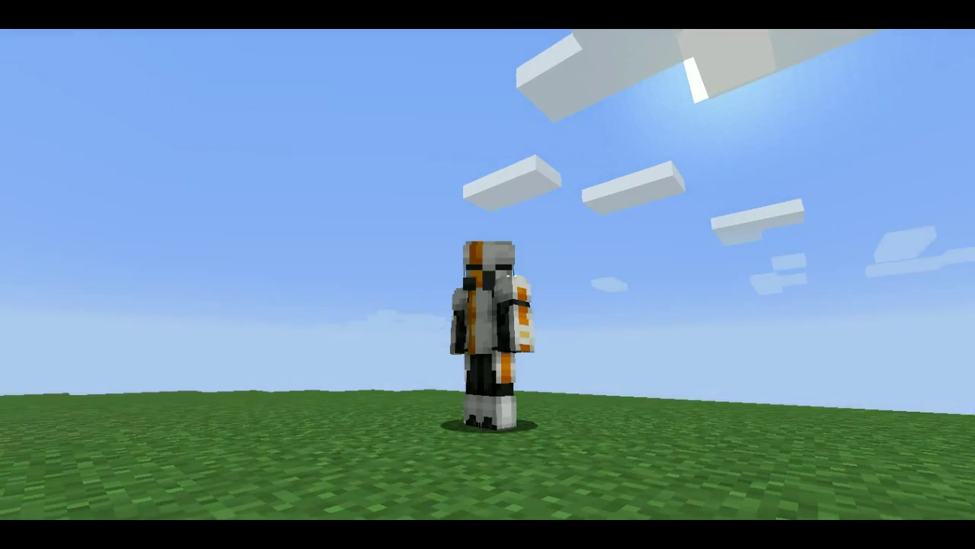
# Switch to the Multicraft panel, open the VentureSkyblock server page and review its settings, resource usage and connected players
pyautogui.press('Escape')
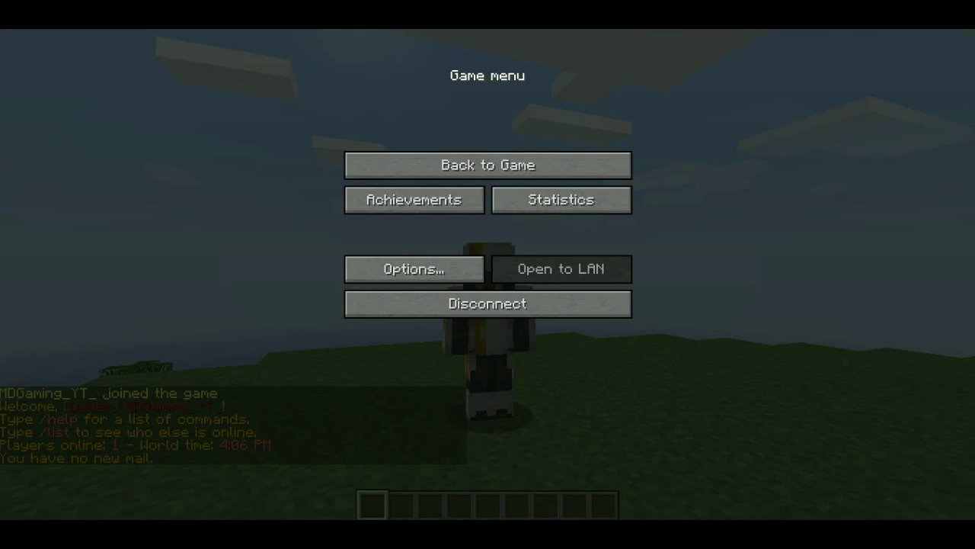
pyautogui.hotkey('alt', 'Tab')
pyautogui.scroll(2, 488, 275)
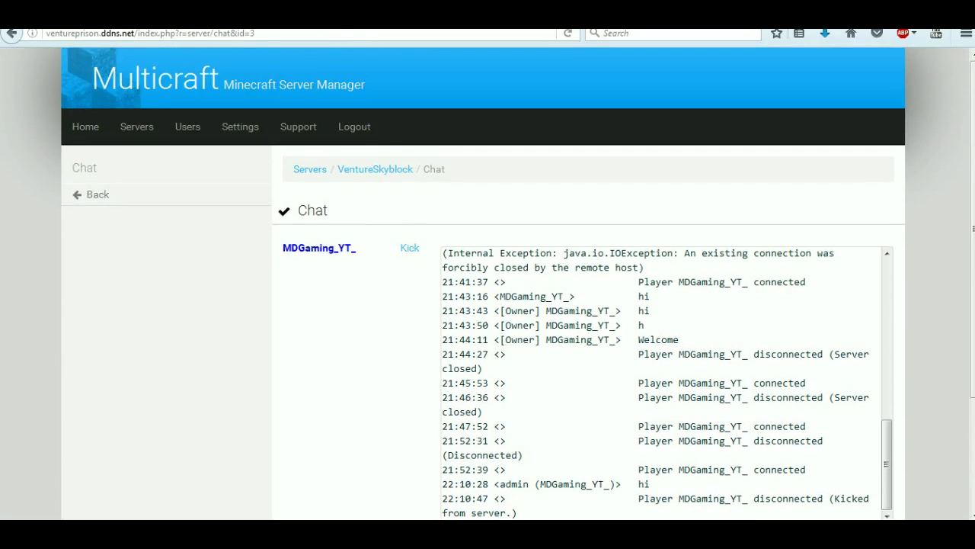
pyautogui.click(136, 126)
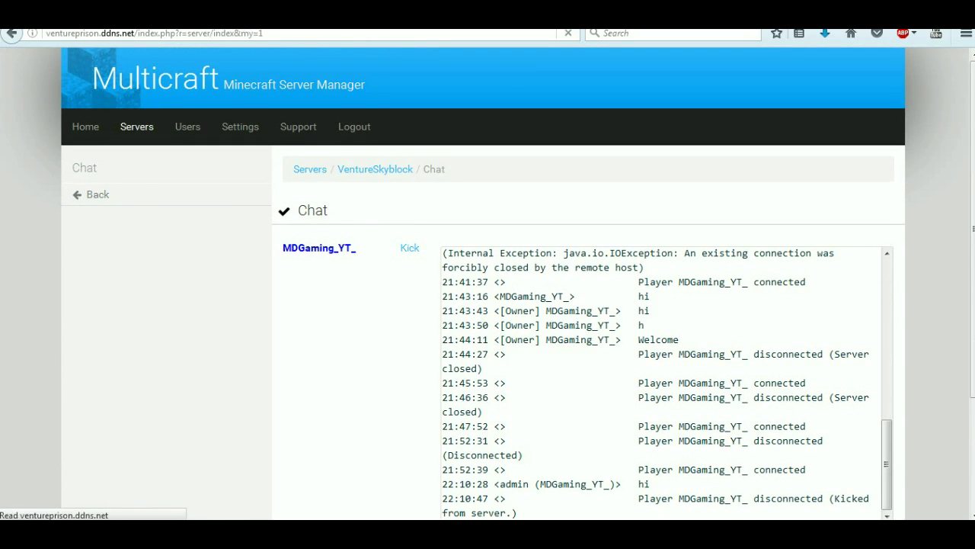
pyautogui.click(393, 211)
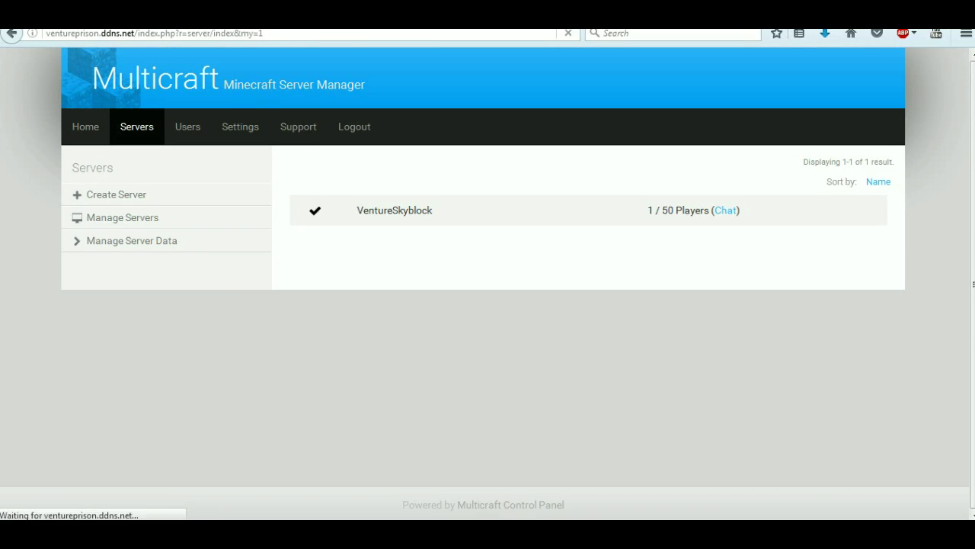
pyautogui.scroll(-5, 488, 283)
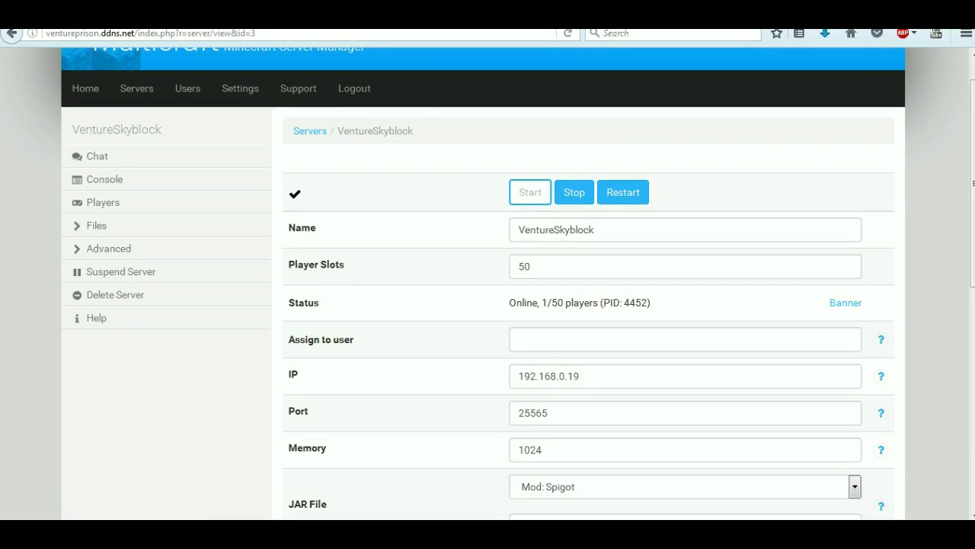
pyautogui.scroll(4, 488, 284)
pyautogui.scroll(2, 487, 282)
pyautogui.scroll(-6, 488, 282)
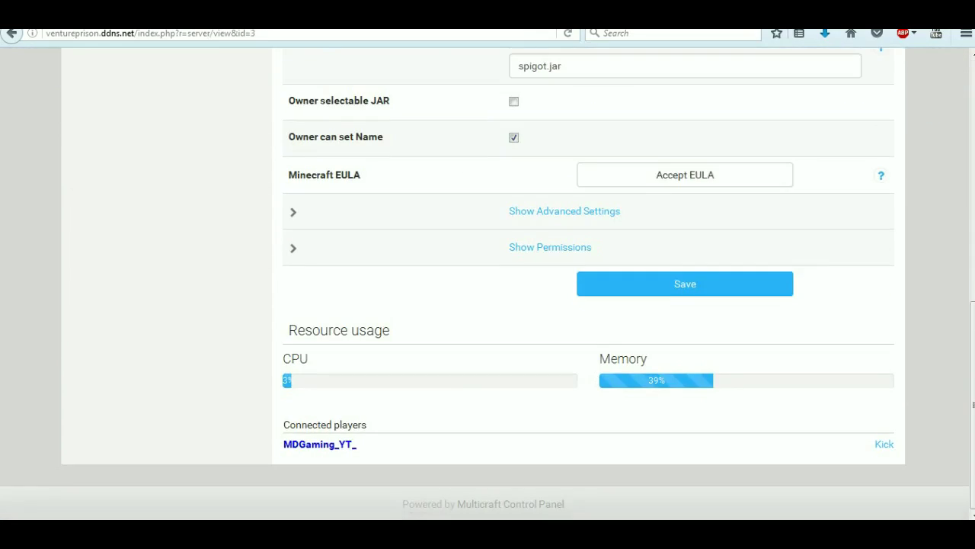
pyautogui.scroll(5, 488, 282)
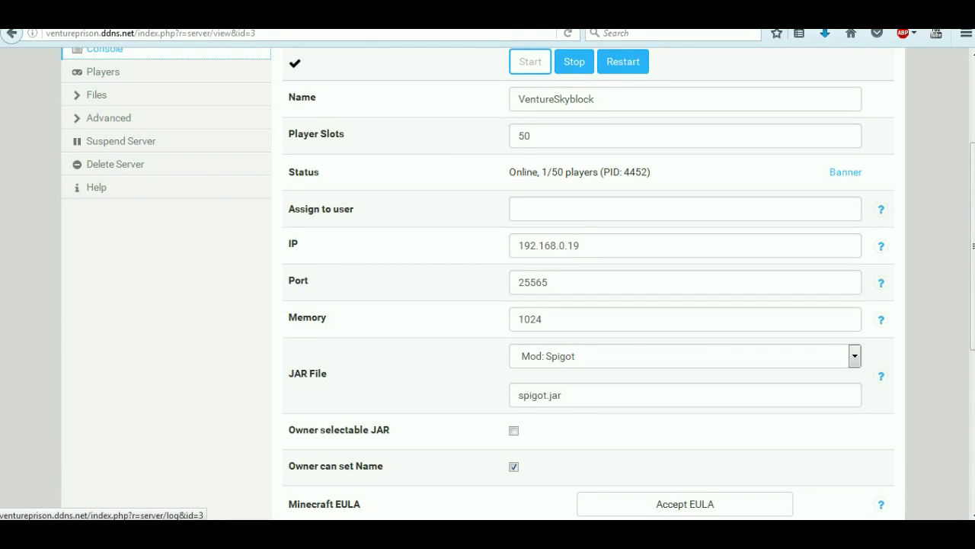
# Open the VentureSkyblock server console and read through its log from the startup messages to the latest entries
pyautogui.click(104, 50)
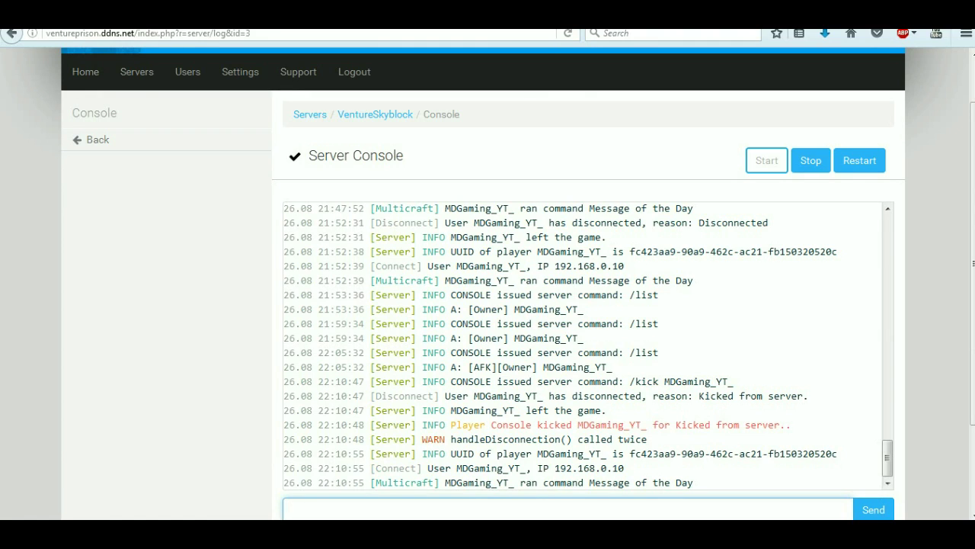
pyautogui.scroll(-3, 487, 282)
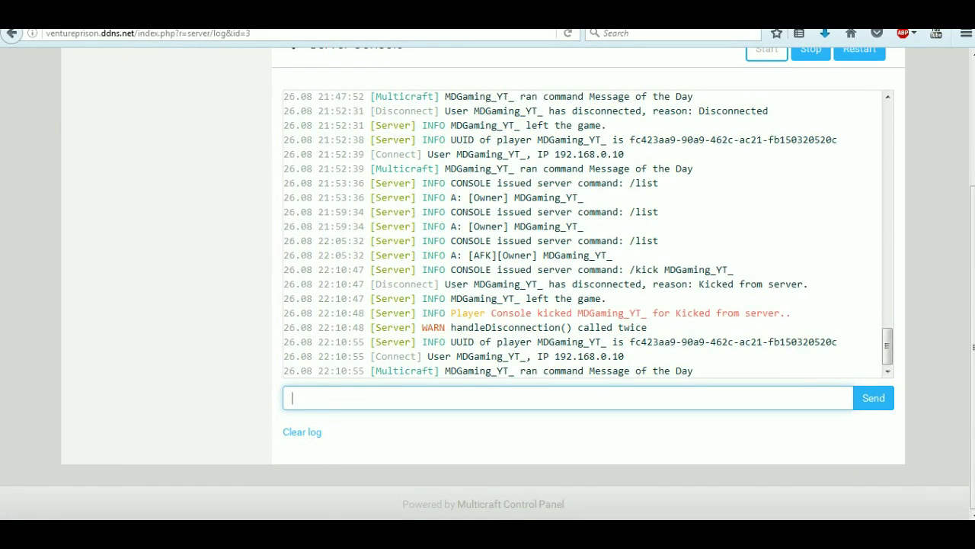
pyautogui.scroll(20, 582, 233)
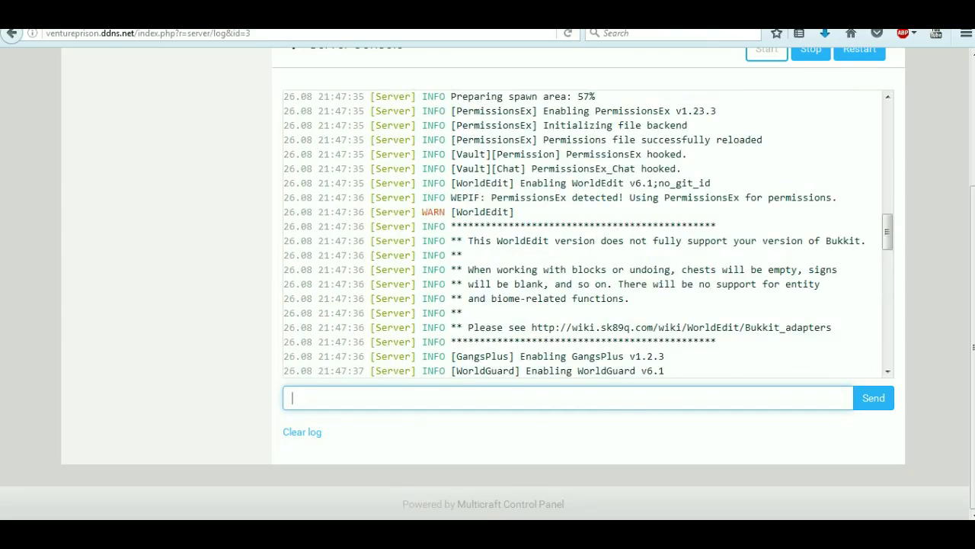
pyautogui.scroll(8, 582, 233)
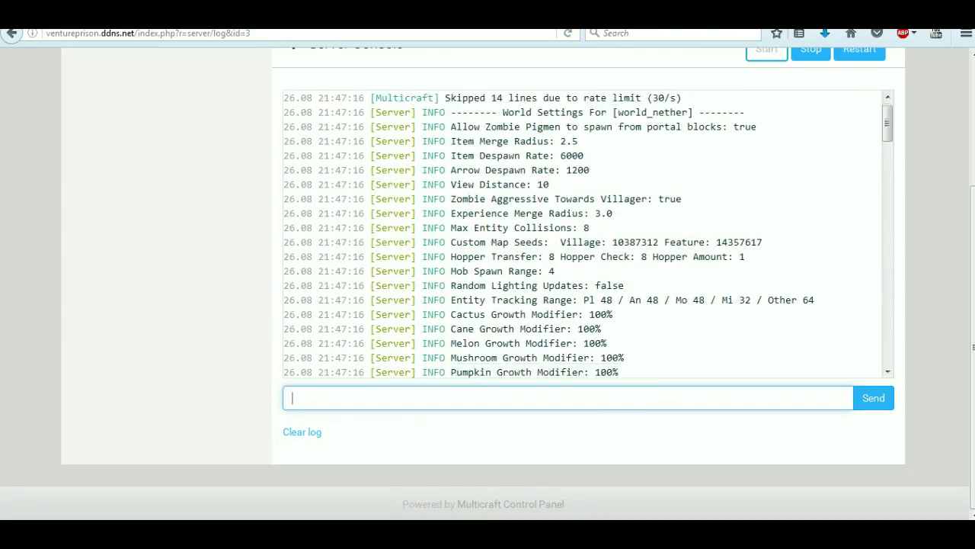
pyautogui.scroll(-4, 582, 233)
pyautogui.scroll(-20, 587, 234)
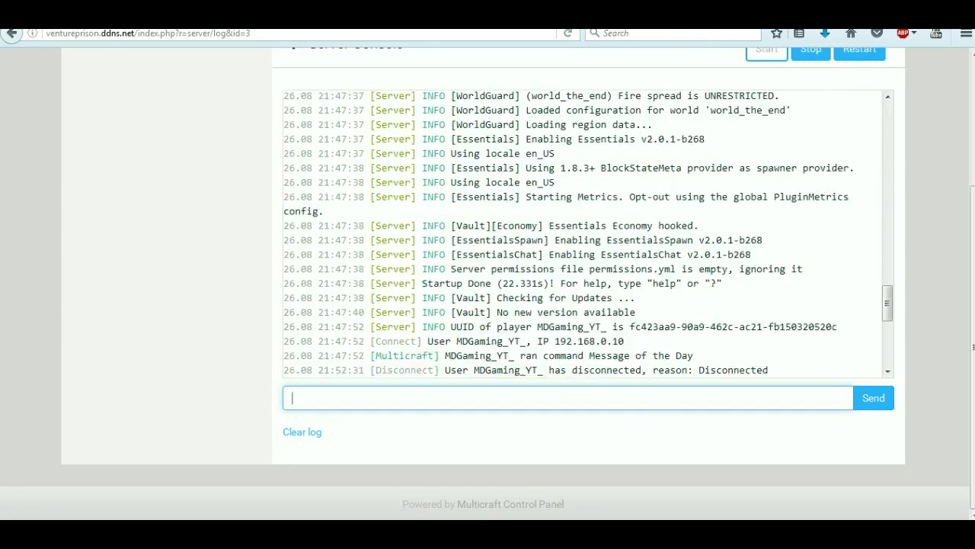
pyautogui.scroll(-3, 587, 235)
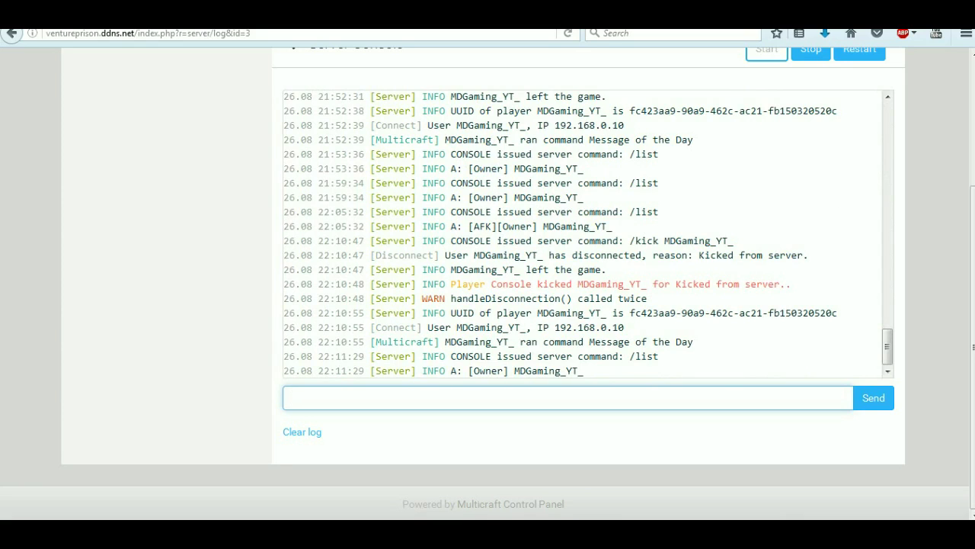
pyautogui.scroll(3, 487, 275)
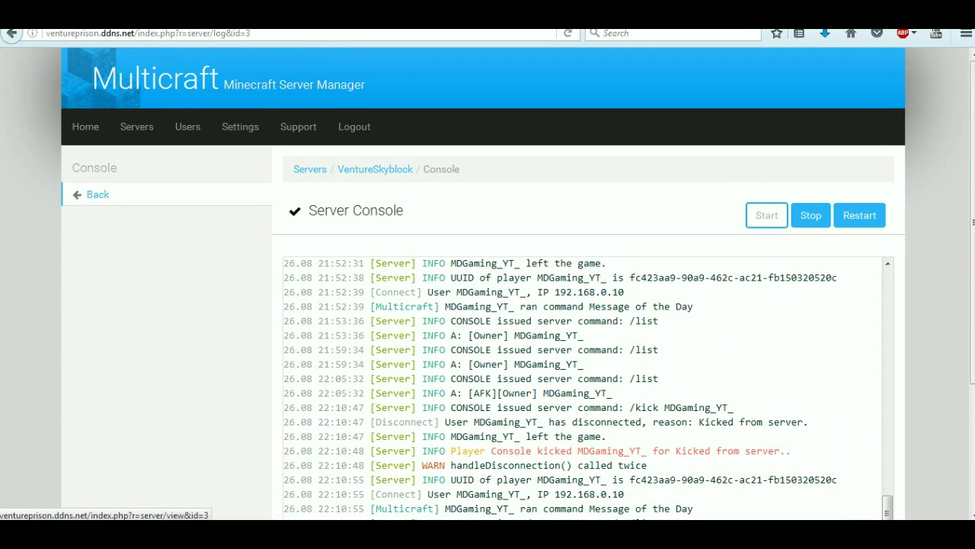
# Open a new player form from the VentureSkyblock player list and inspect its Banned and Role choices
pyautogui.click(98, 194)
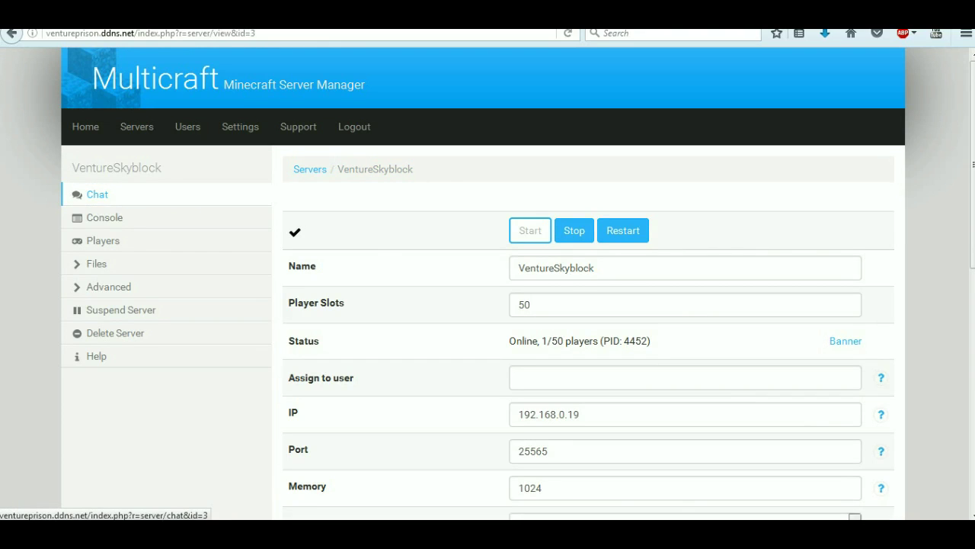
pyautogui.click(103, 240)
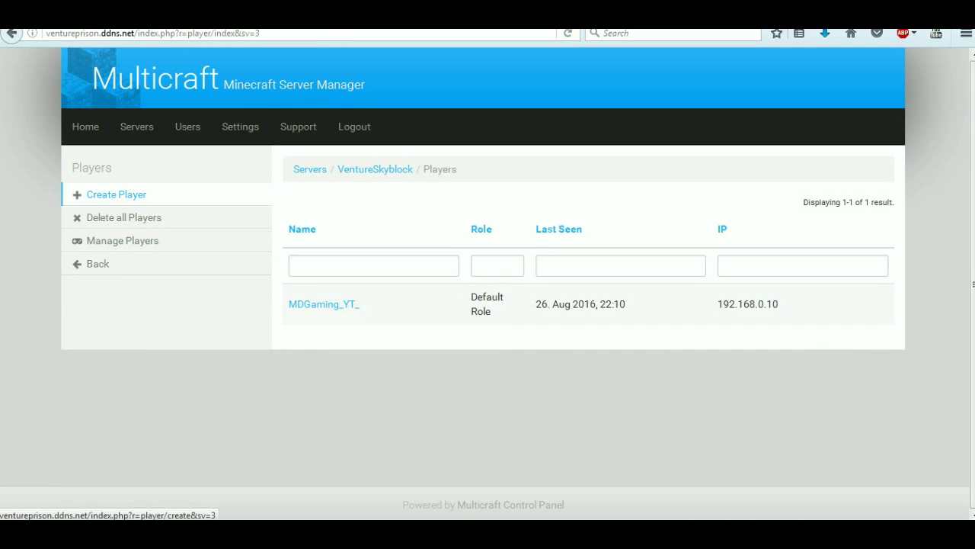
pyautogui.click(114, 195)
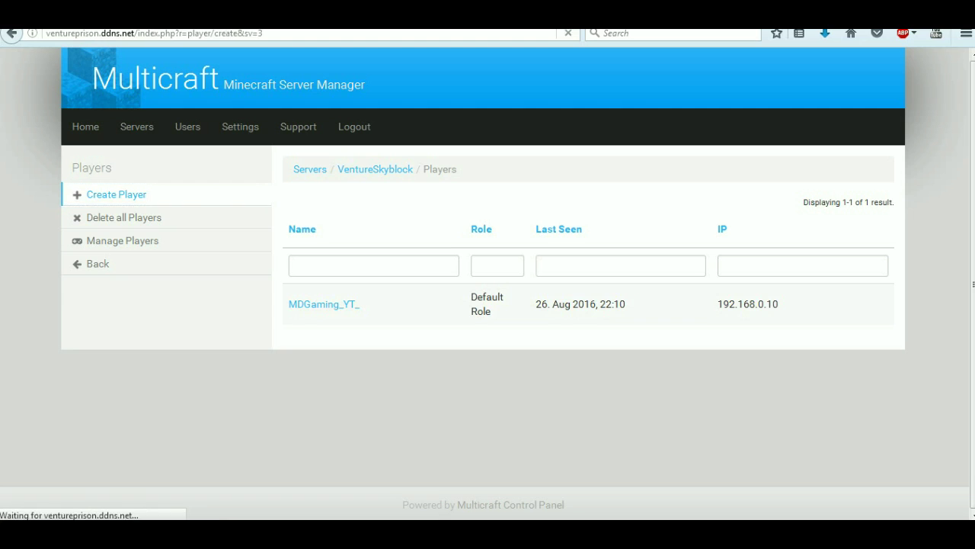
pyautogui.click(488, 215)
pyautogui.click(672, 326)
pyautogui.click(672, 325)
pyautogui.click(672, 325)
pyautogui.click(673, 326)
pyautogui.click(672, 251)
pyautogui.click(672, 252)
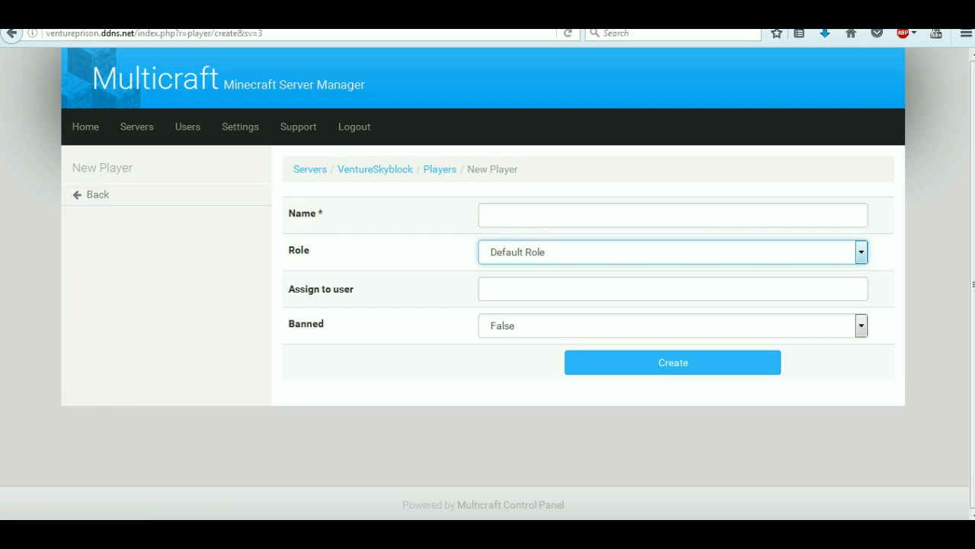
# Leave the new player form and open the existing player's details from the Manage Players overview
pyautogui.click(97, 194)
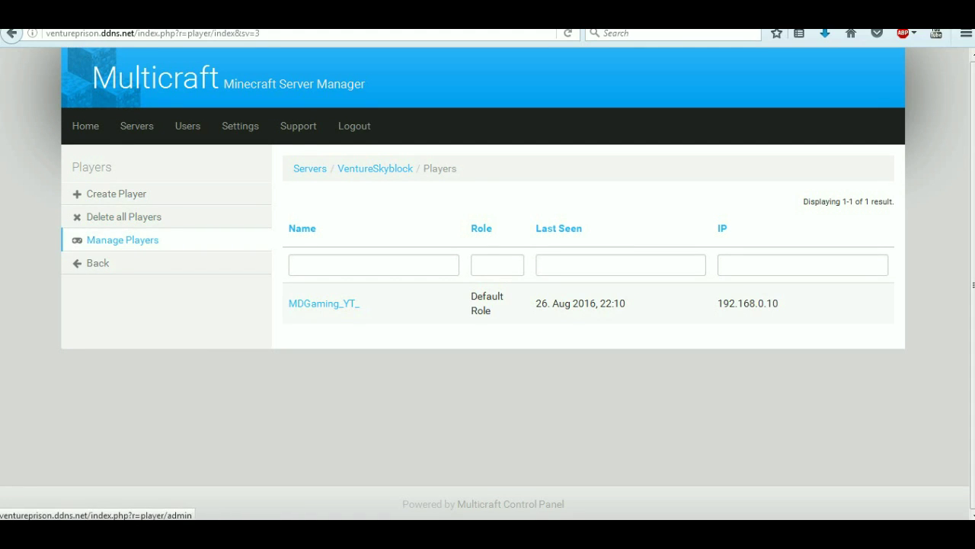
pyautogui.click(122, 240)
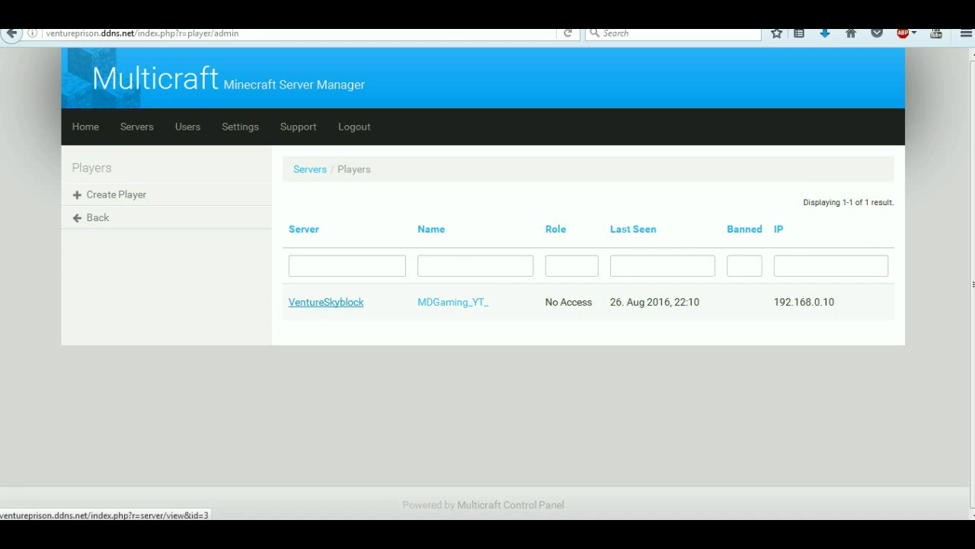
pyautogui.click(453, 302)
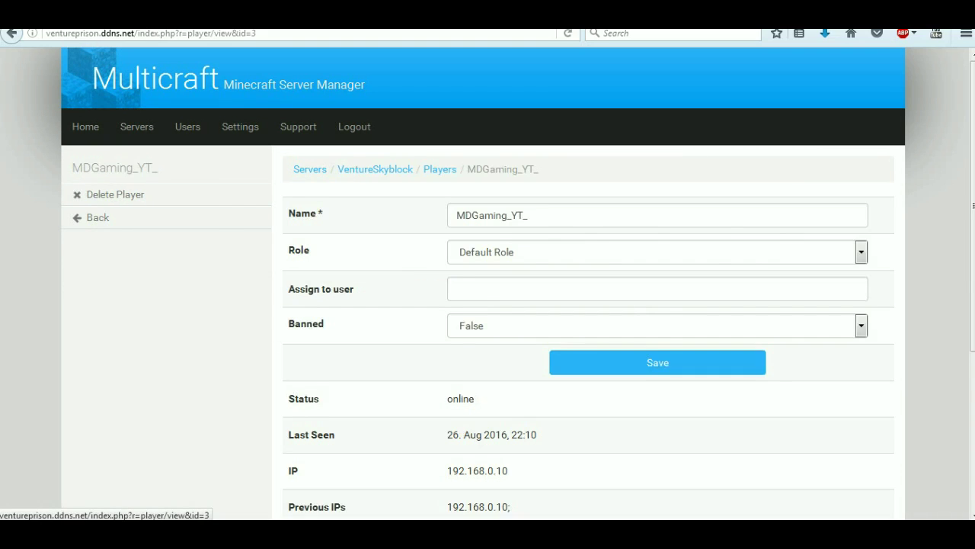
# Set the player's role to Owner, trying Co-Owner first
pyautogui.scroll(-3, 588, 304)
pyautogui.scroll(3, 589, 305)
pyautogui.click(657, 252)
pyautogui.click(473, 356)
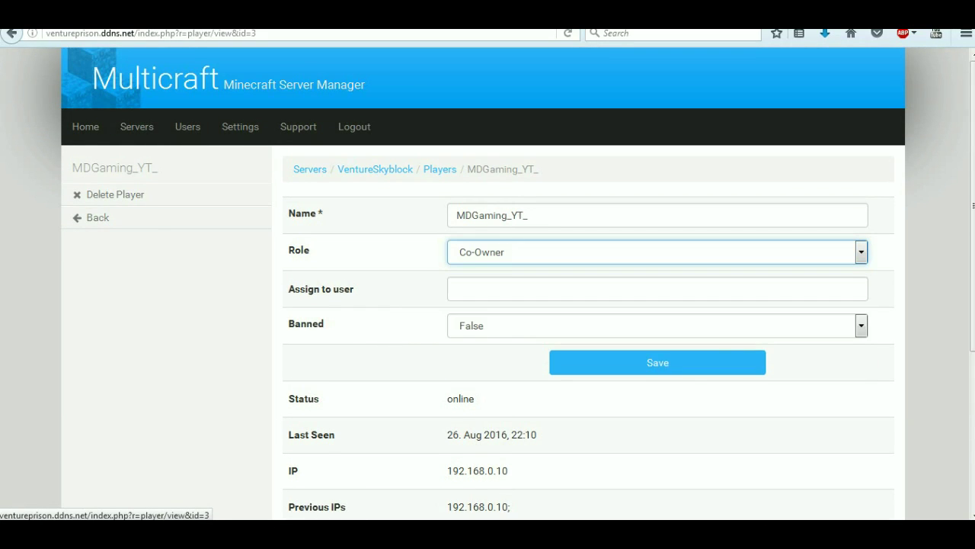
pyautogui.scroll(-1, 588, 305)
pyautogui.click(657, 170)
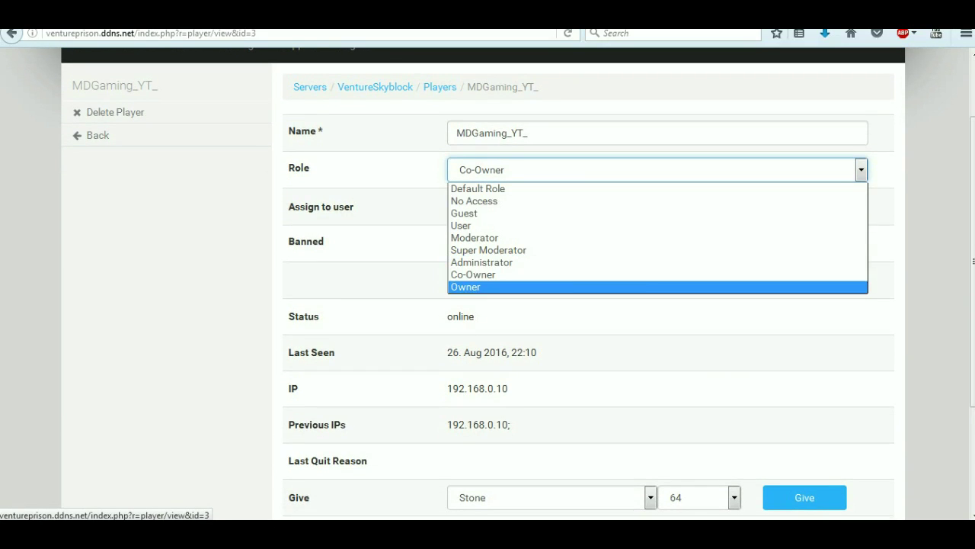
pyautogui.click(657, 287)
# Inspect the choices for the player's Banned setting and keep it at False
pyautogui.click(657, 243)
pyautogui.click(657, 243)
pyautogui.click(657, 243)
pyautogui.click(657, 243)
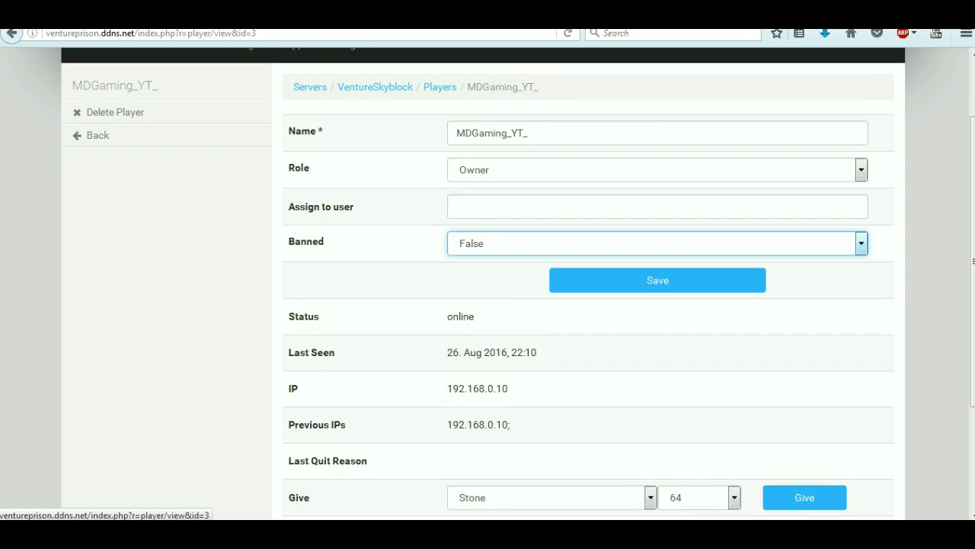
# Choose TNT as the item to give to the player
pyautogui.scroll(-3, 533, 305)
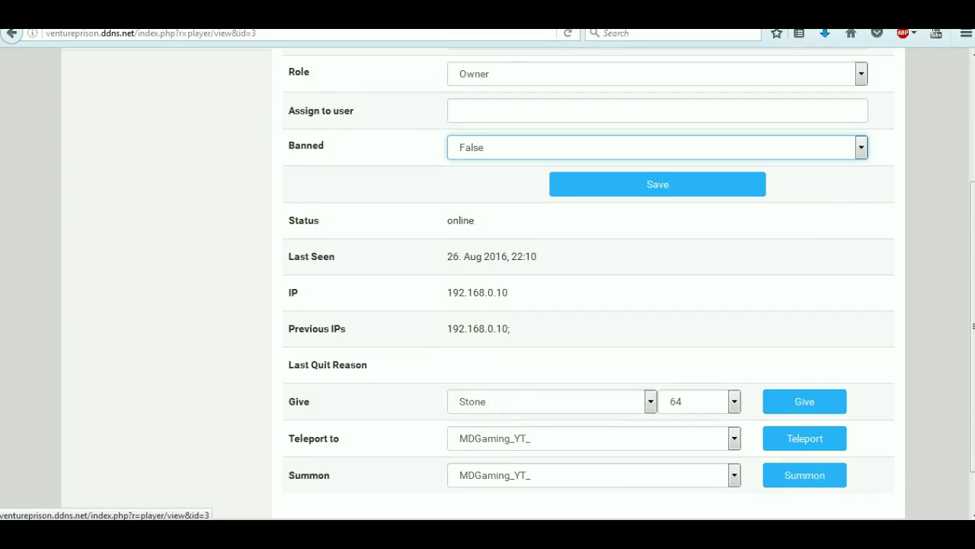
pyautogui.click(549, 346)
pyautogui.scroll(5, 548, 213)
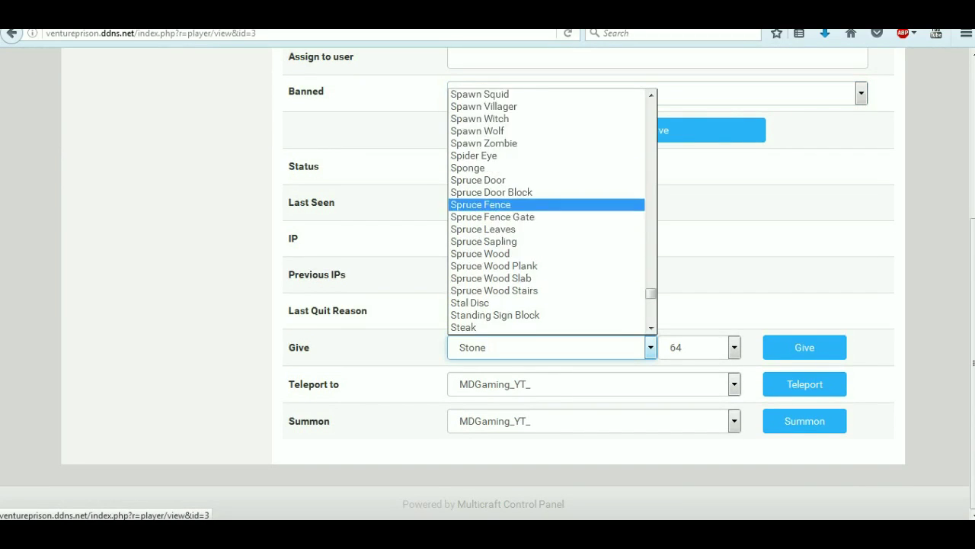
pyautogui.scroll(-6, 548, 213)
pyautogui.scroll(-3, 547, 228)
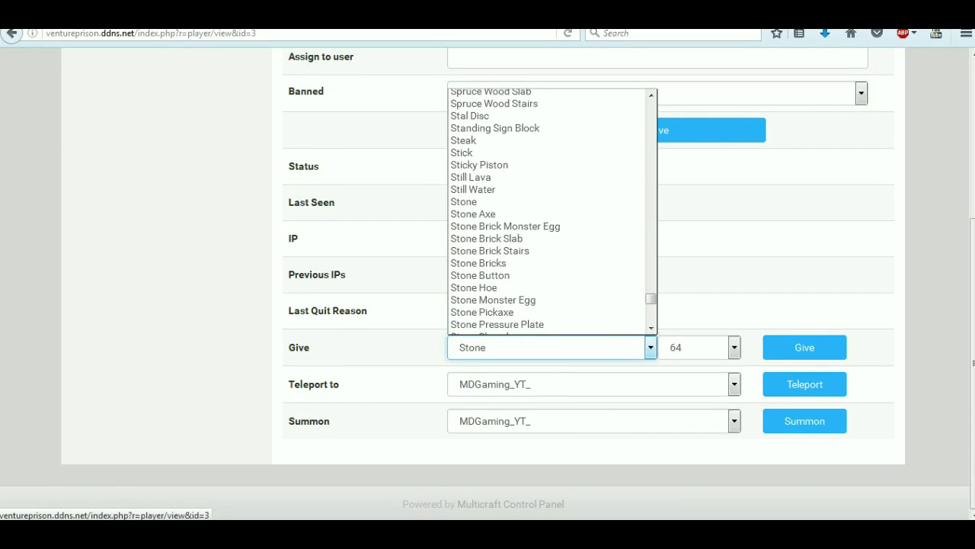
pyautogui.scroll(-5, 547, 266)
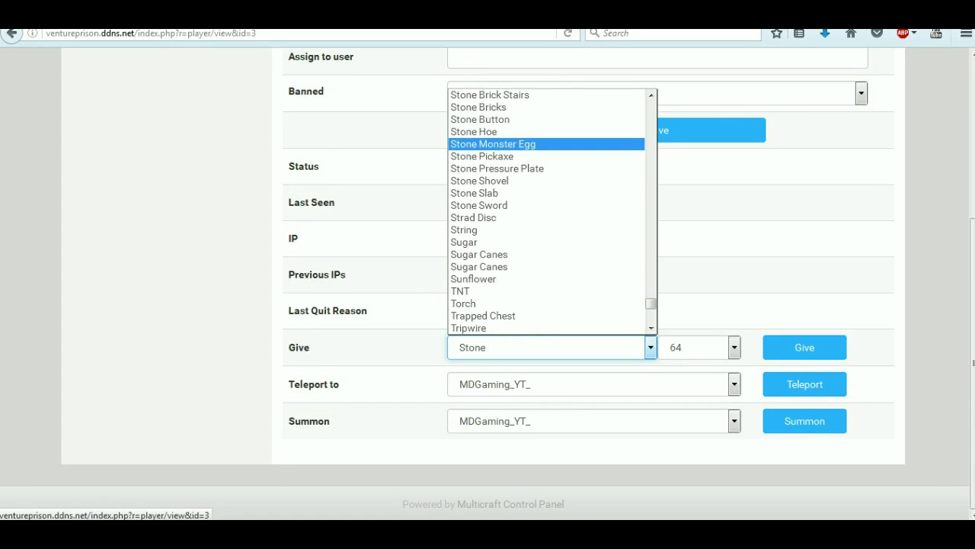
pyautogui.click(547, 241)
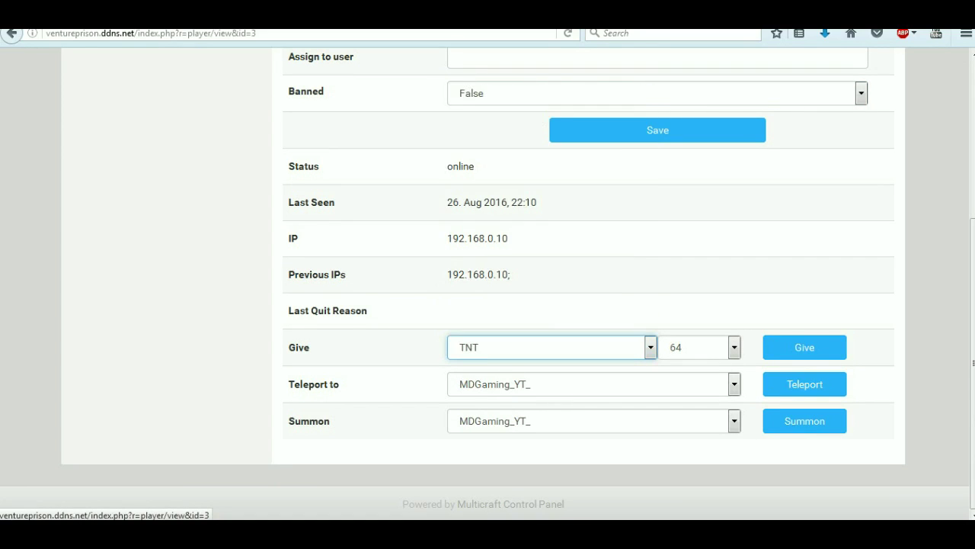
# Set the amount of TNT to 32, give it to the player and check the delivery in Minecraft
pyautogui.click(734, 347)
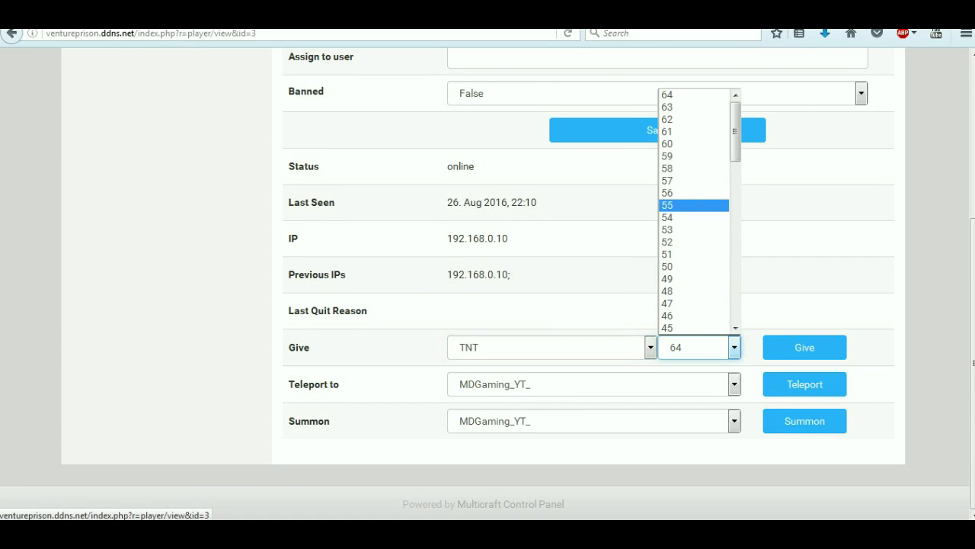
pyautogui.scroll(-6, 693, 304)
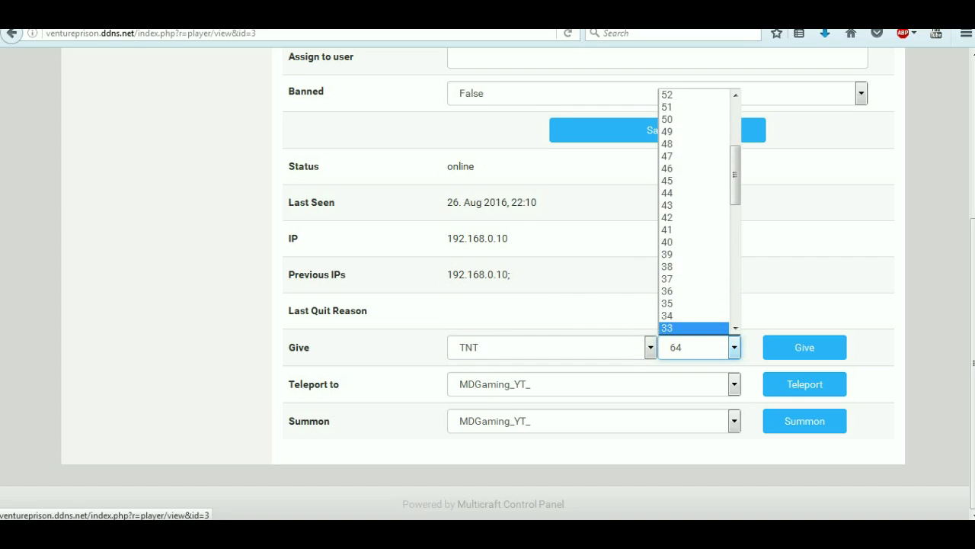
pyautogui.click(689, 279)
pyautogui.click(805, 347)
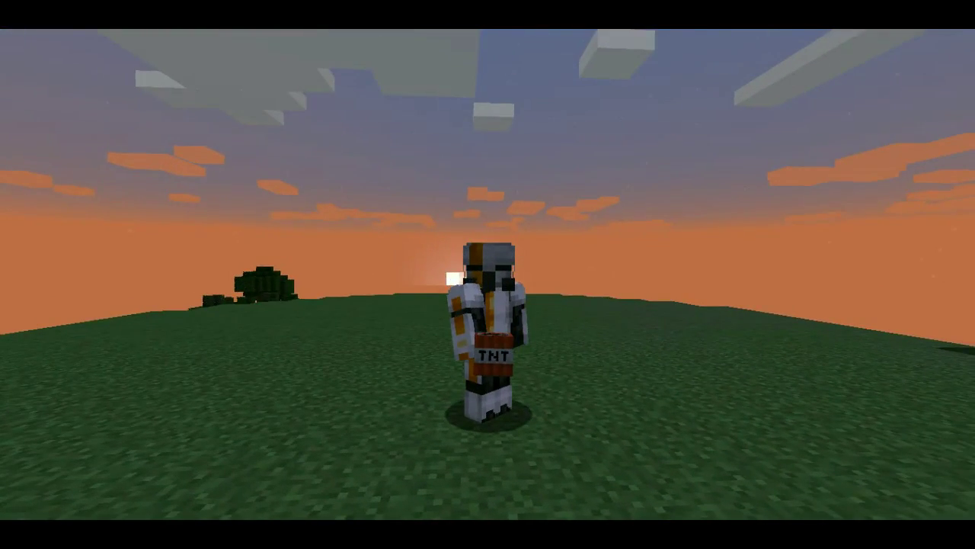
pyautogui.press('Escape')
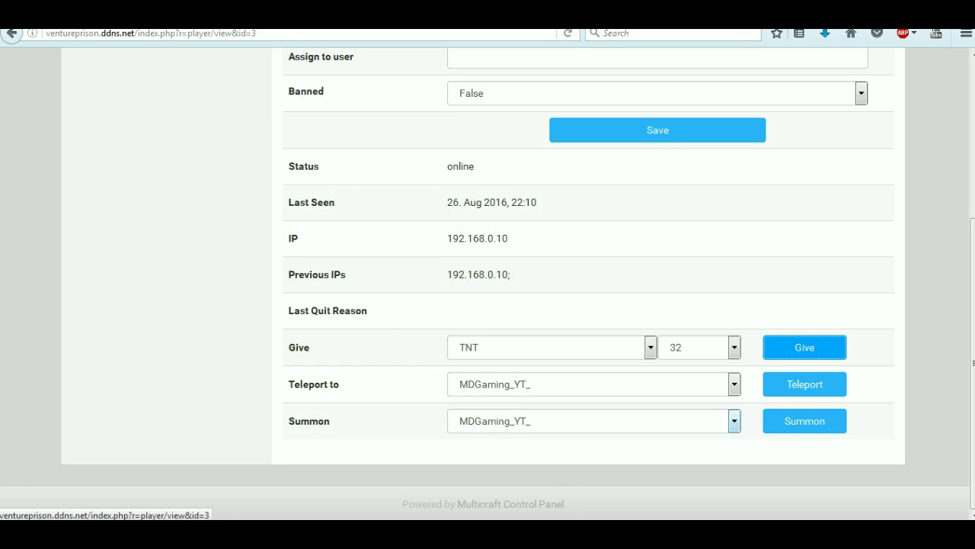
# Inspect the players available as targets for the Summon and Teleport to actions
pyautogui.click(734, 421)
pyautogui.click(734, 421)
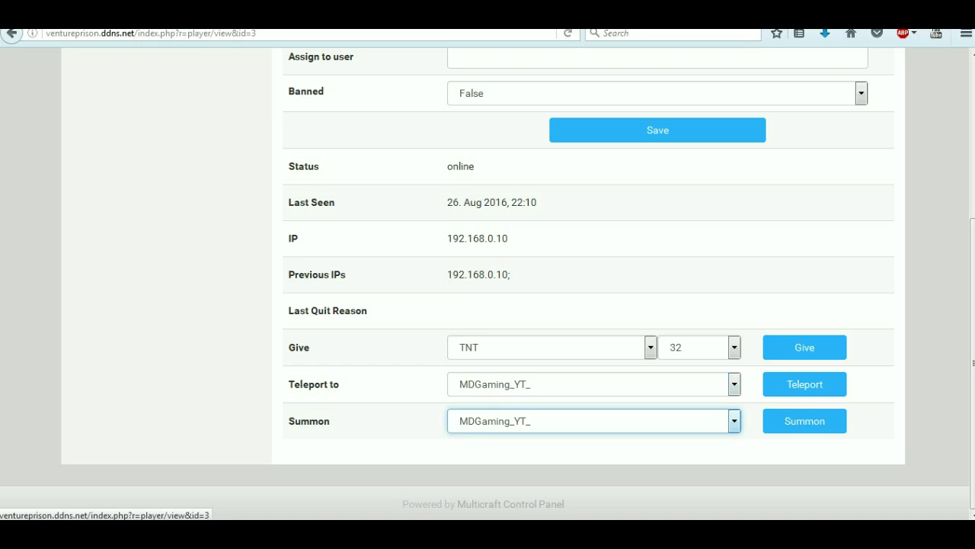
pyautogui.click(733, 384)
pyautogui.click(734, 384)
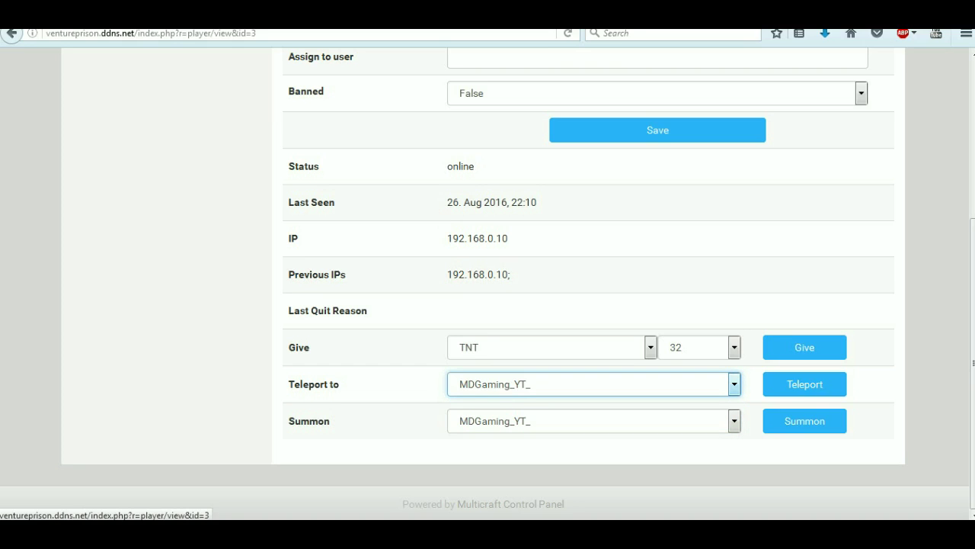
# Save the player's settings and go back to the VentureSkyblock server page
pyautogui.scroll(2, 488, 284)
pyautogui.click(657, 294)
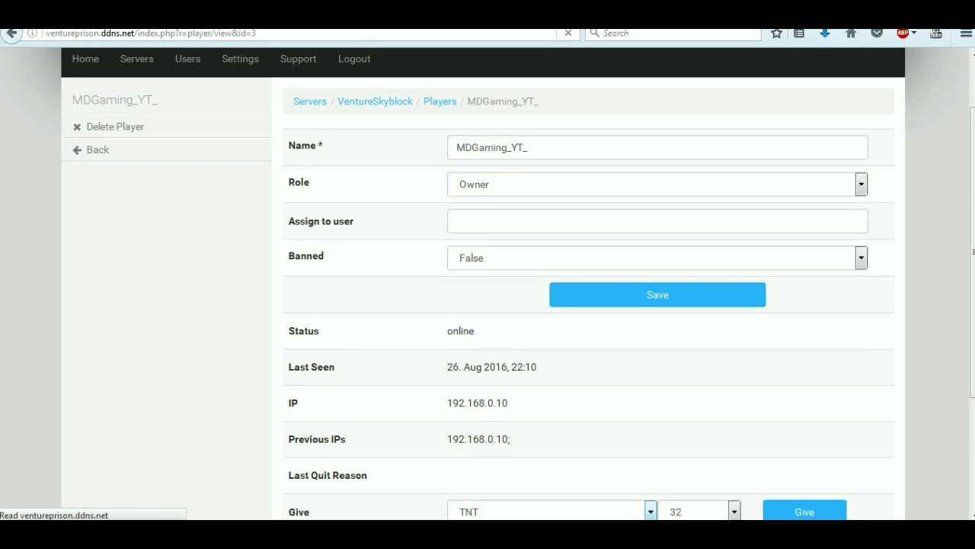
pyautogui.scroll(-3, 488, 284)
pyautogui.scroll(3, 488, 283)
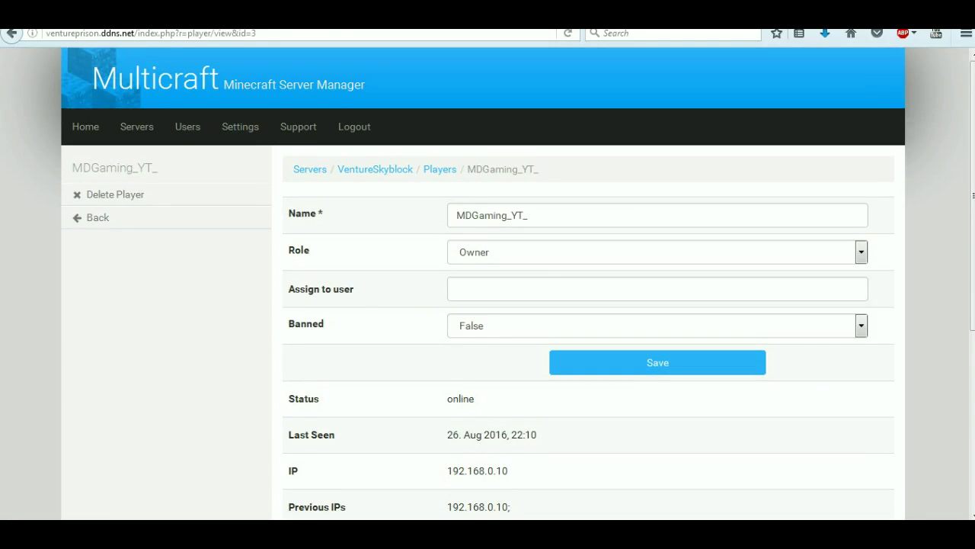
pyautogui.scroll(-5, 488, 304)
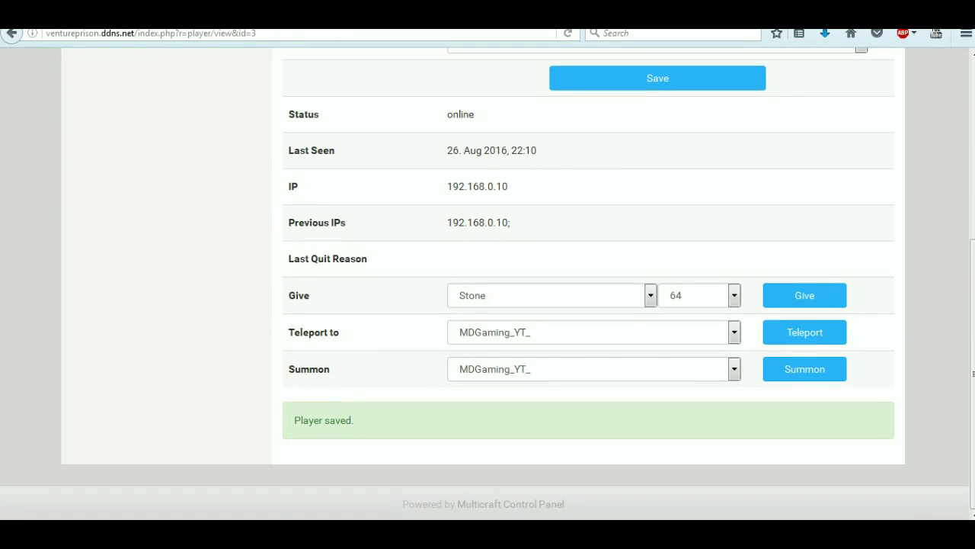
pyautogui.scroll(5, 488, 305)
pyautogui.click(97, 218)
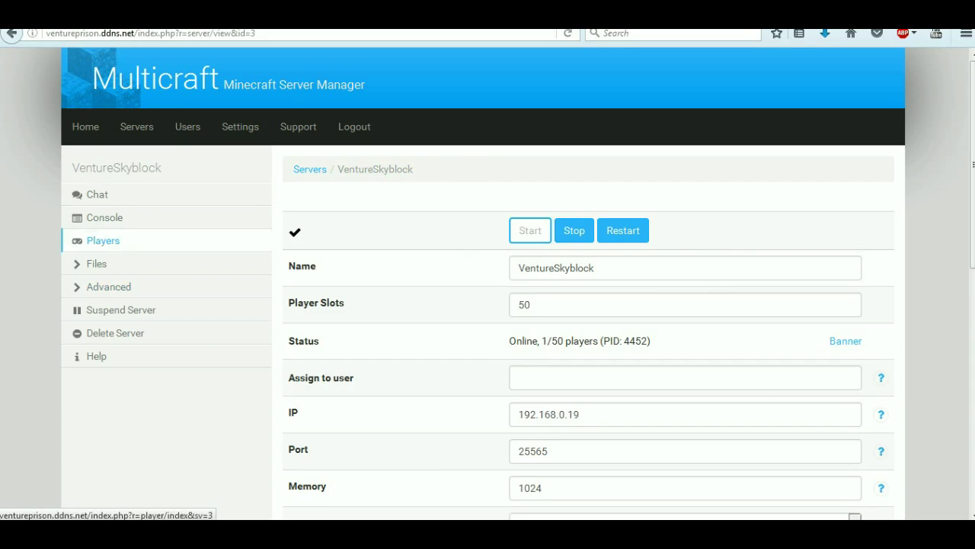
pyautogui.hotkey('ctrl', 'a')
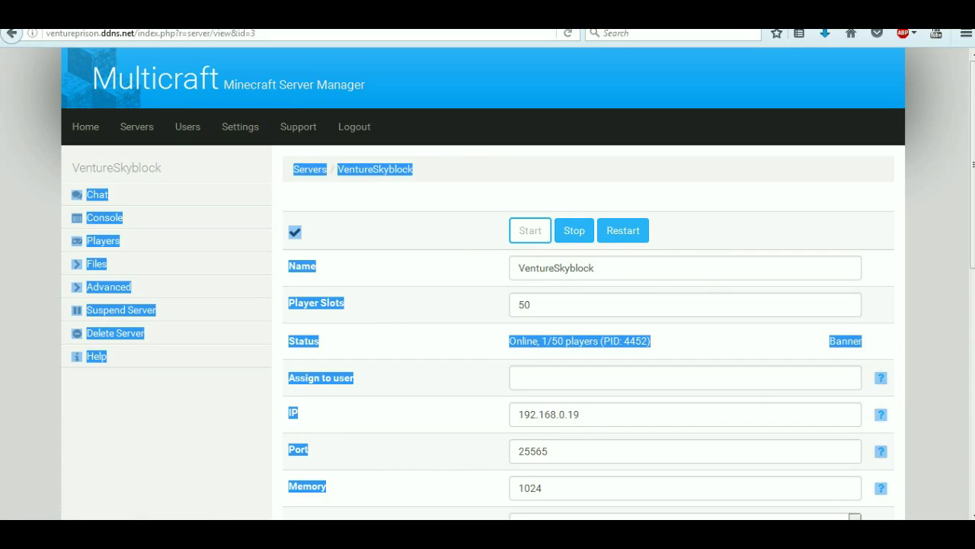
pyautogui.click(175, 427)
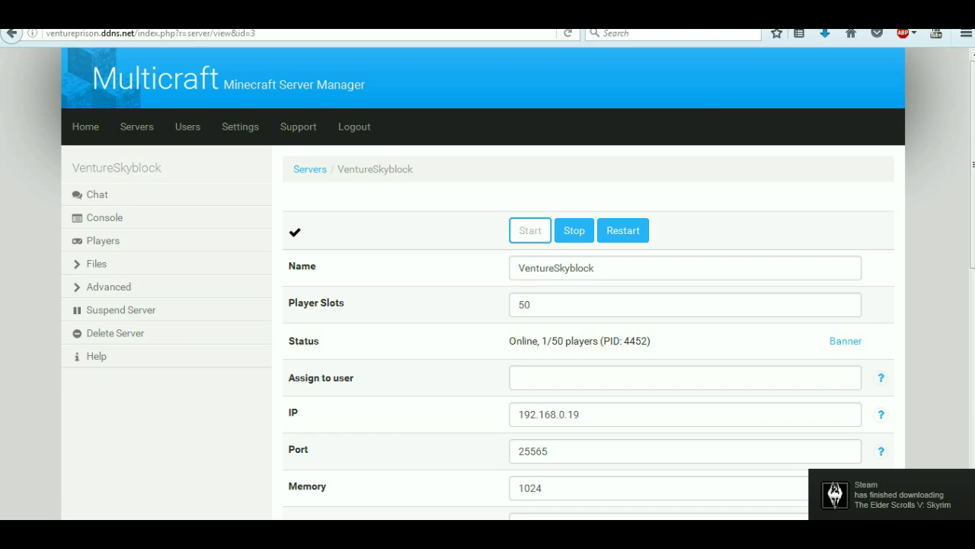
# Try a Player Slots value of 100 for VentureSkyblock and restore it to 50
pyautogui.doubleClick(524, 304)
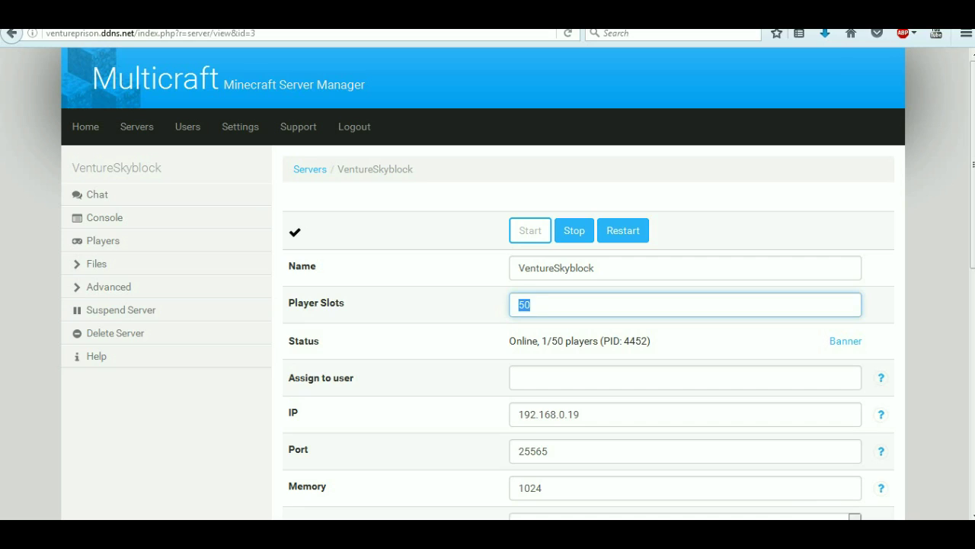
pyautogui.press('BackSpace')
pyautogui.write('100')
pyautogui.hotkey('ctrl', 'a')
pyautogui.scroll(-5, 566, 331)
pyautogui.scroll(5, 566, 331)
pyautogui.press('BackSpace')
pyautogui.write('50')
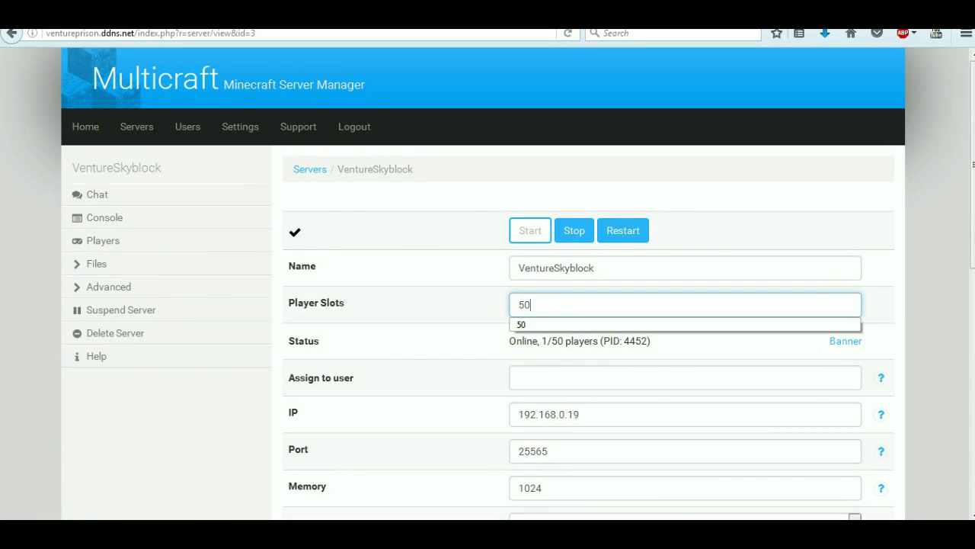
pyautogui.press('Tab')
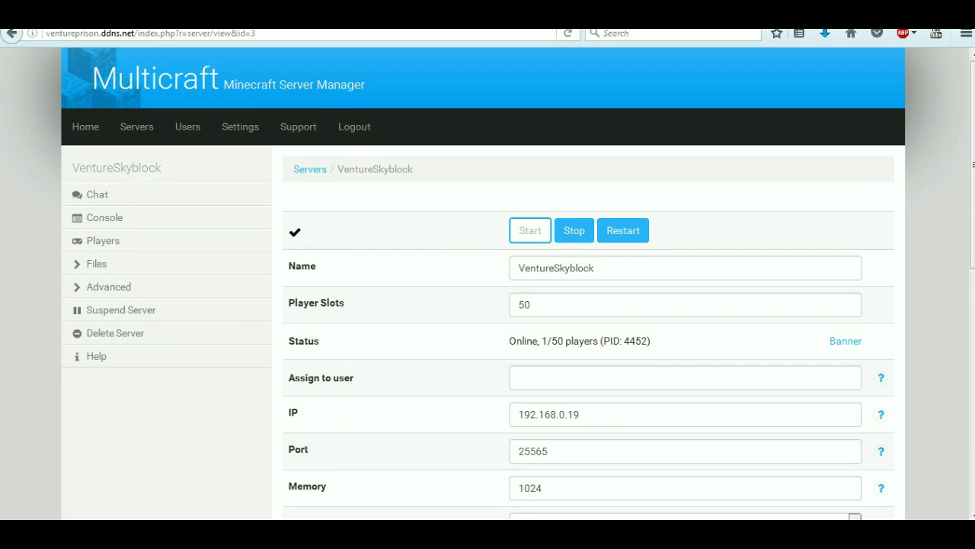
# Examine the server's online status and look over its general settings
pyautogui.moveTo(509, 340); pyautogui.dragTo(584, 341)
pyautogui.click(584, 341)
pyautogui.scroll(-2, 488, 305)
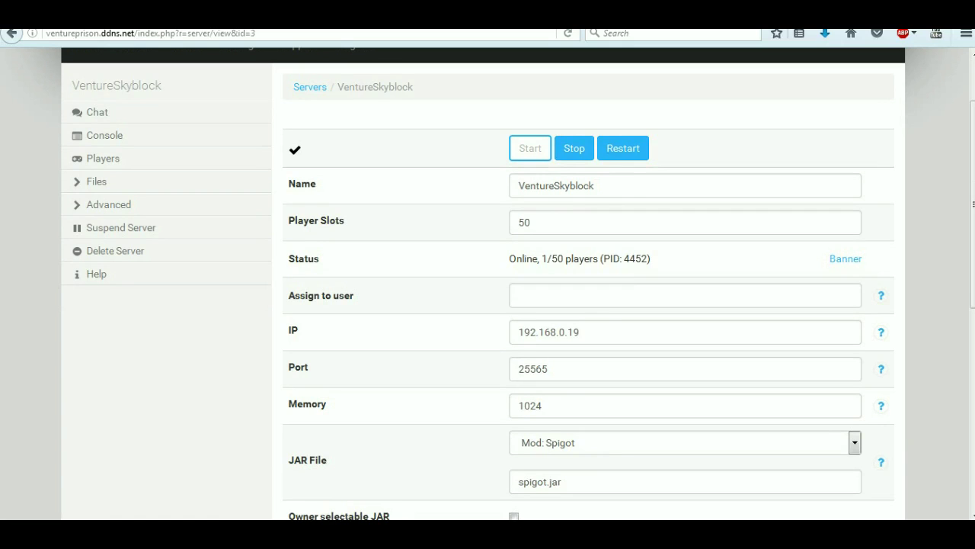
pyautogui.scroll(-10, 591, 284)
pyautogui.scroll(4, 591, 283)
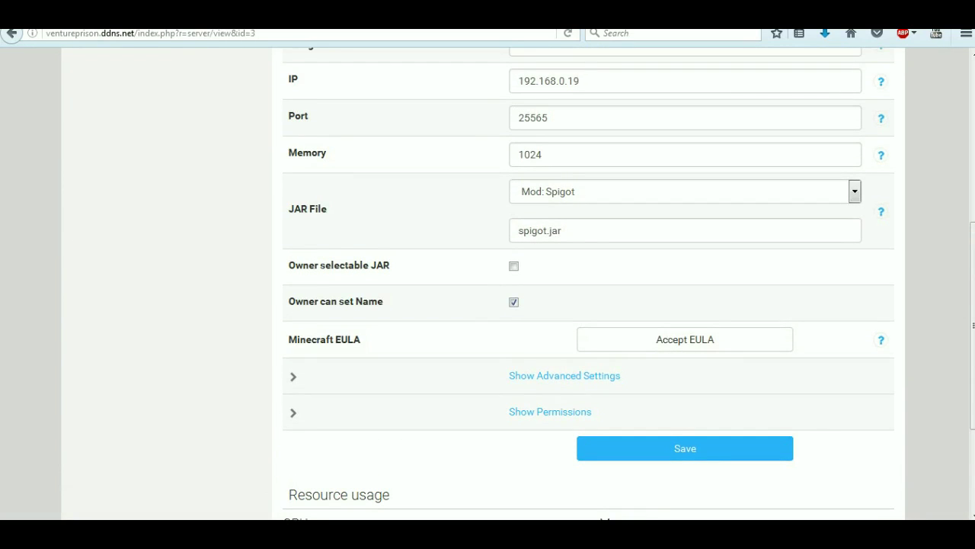
# Inspect the JAR File choices, keep Mod: Spigot, and review the JAR file name, remaining settings and resource usage
pyautogui.click(685, 192)
pyautogui.click(685, 191)
pyautogui.click(684, 191)
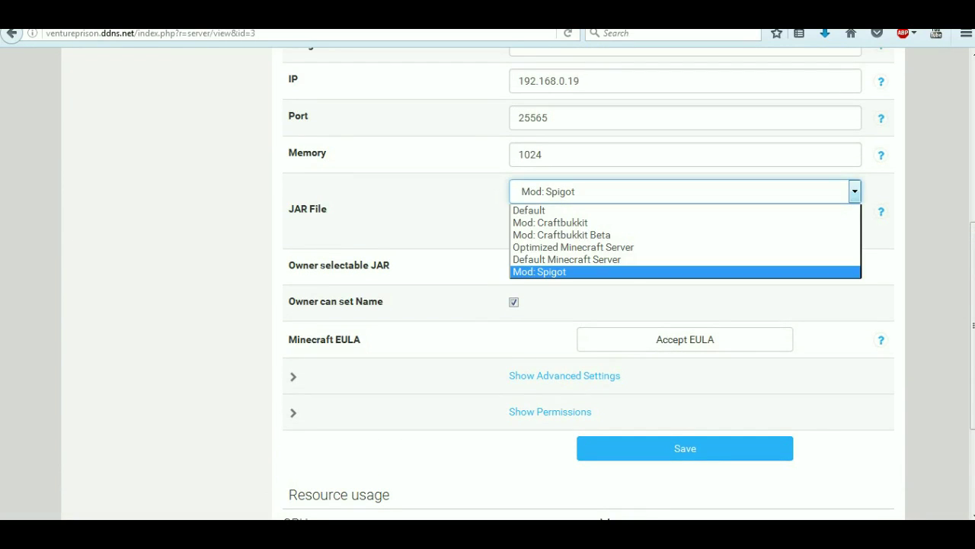
pyautogui.press('Return')
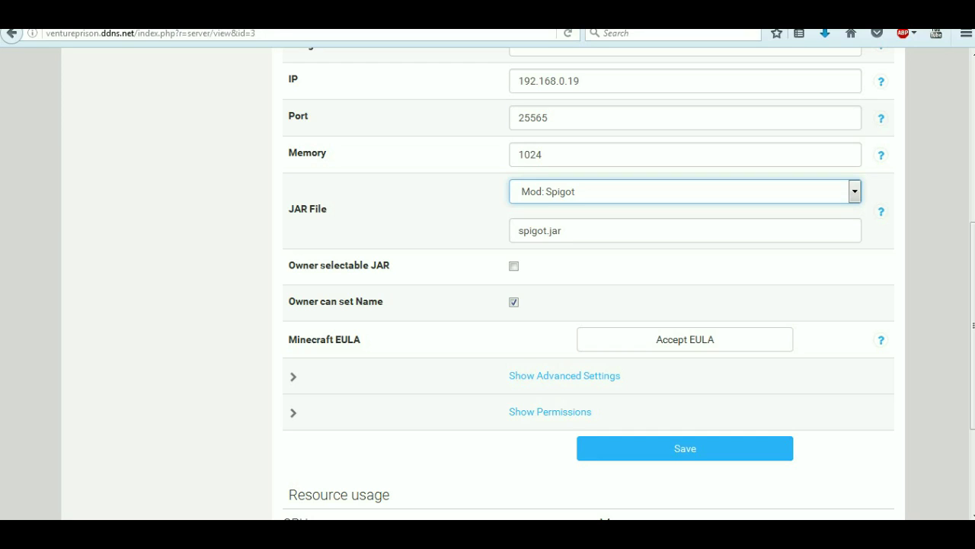
pyautogui.doubleClick(519, 230)
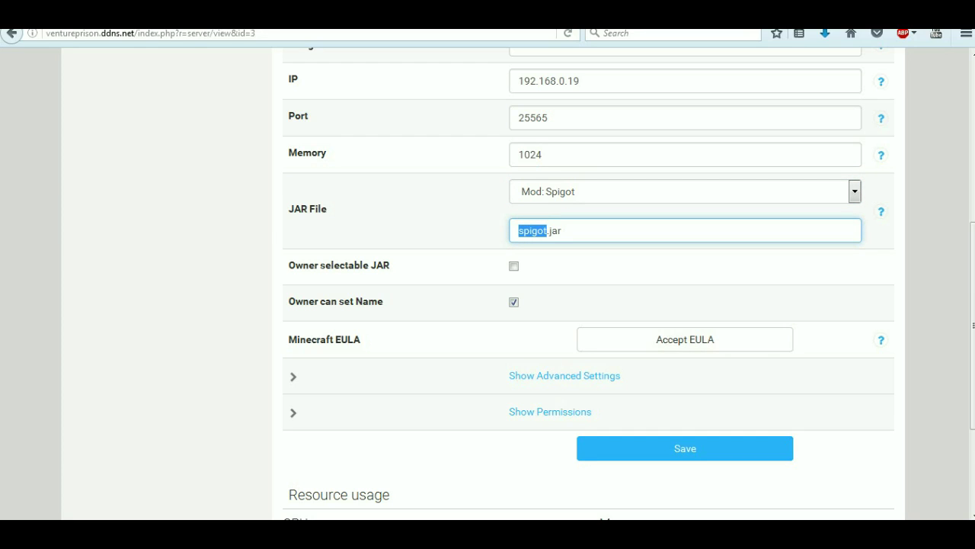
pyautogui.scroll(-4, 587, 304)
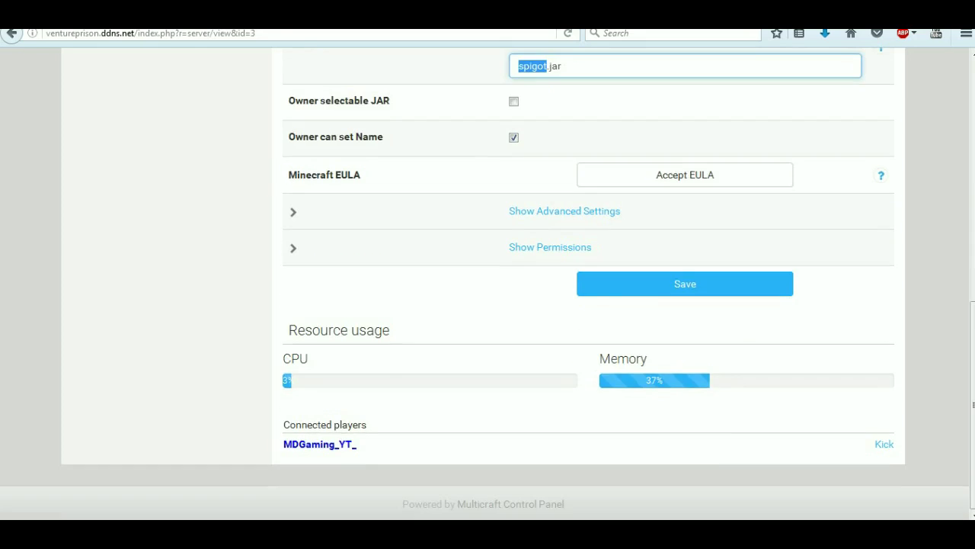
pyautogui.scroll(6, 587, 305)
pyautogui.scroll(-3, 488, 282)
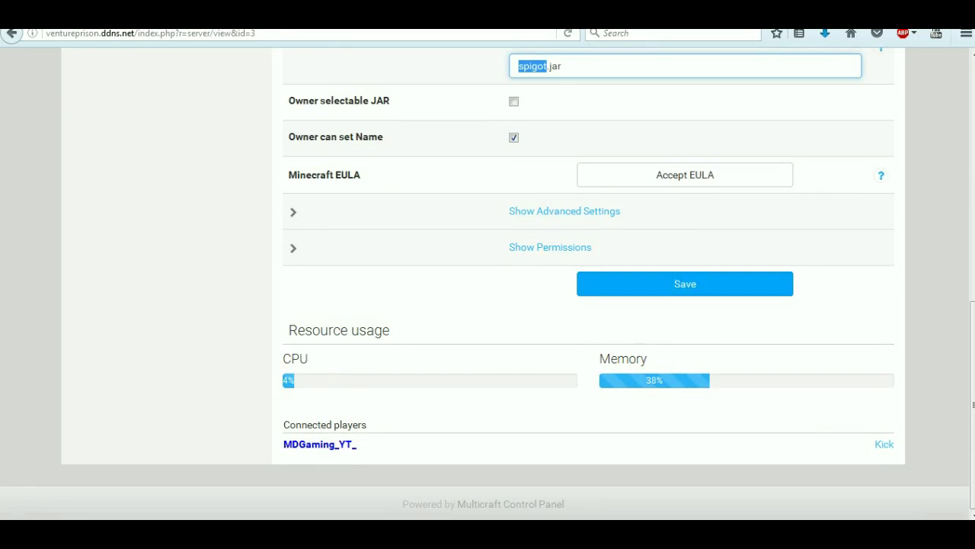
pyautogui.scroll(6, 488, 282)
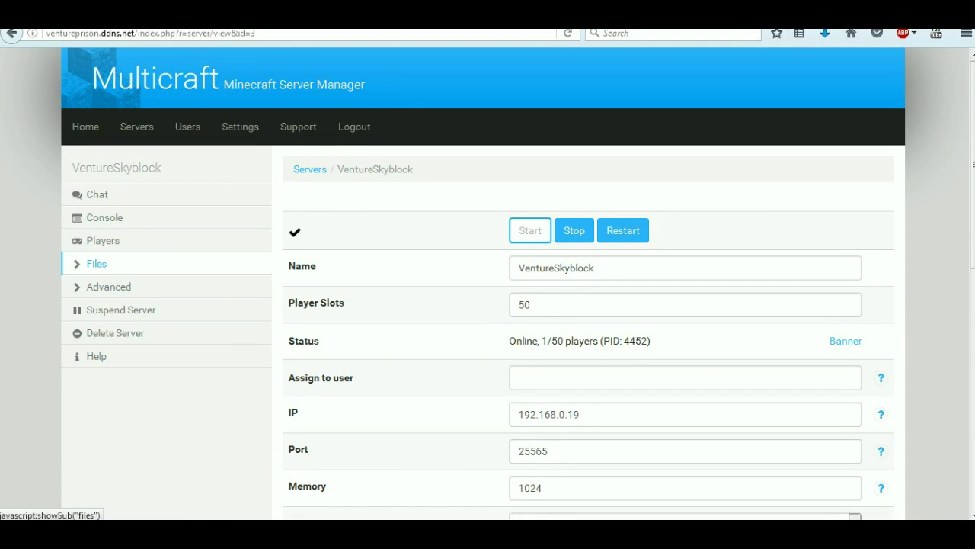
# Open the VentureSkyblock server's config files list and look through the files on its first page
pyautogui.click(96, 264)
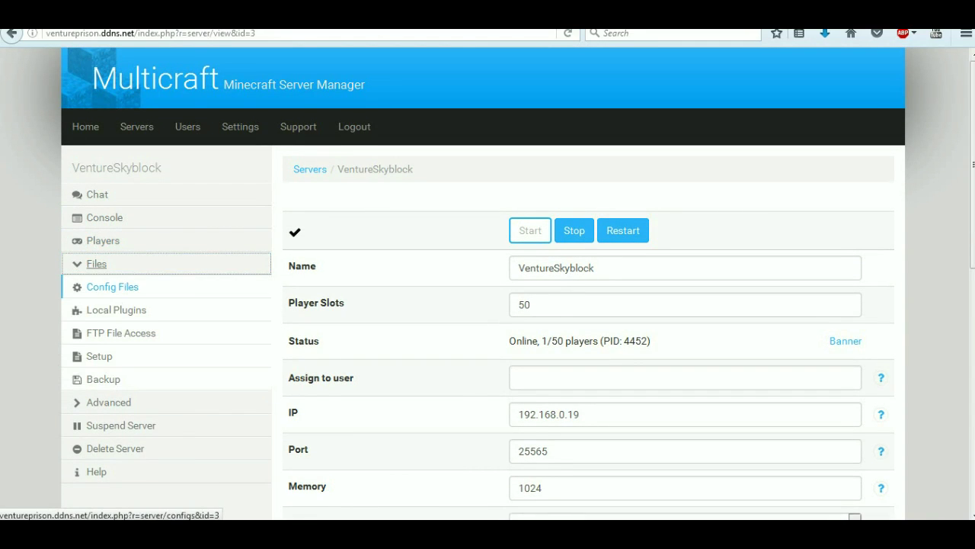
pyautogui.click(112, 286)
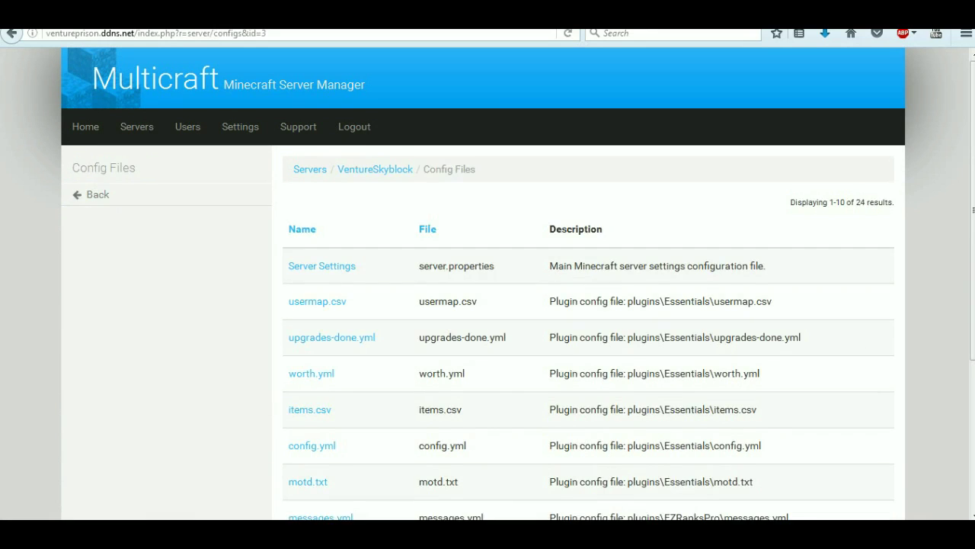
pyautogui.scroll(-2, 488, 305)
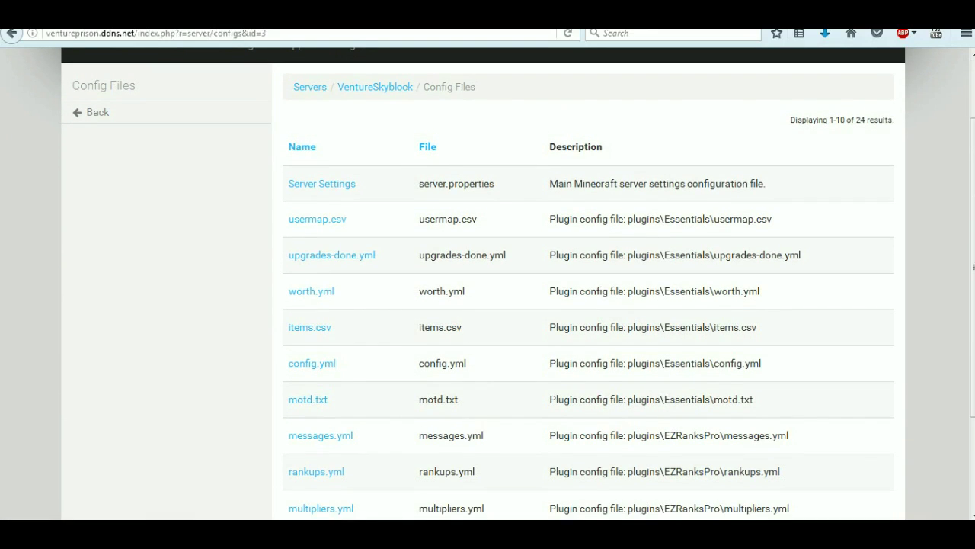
pyautogui.scroll(-3, 487, 305)
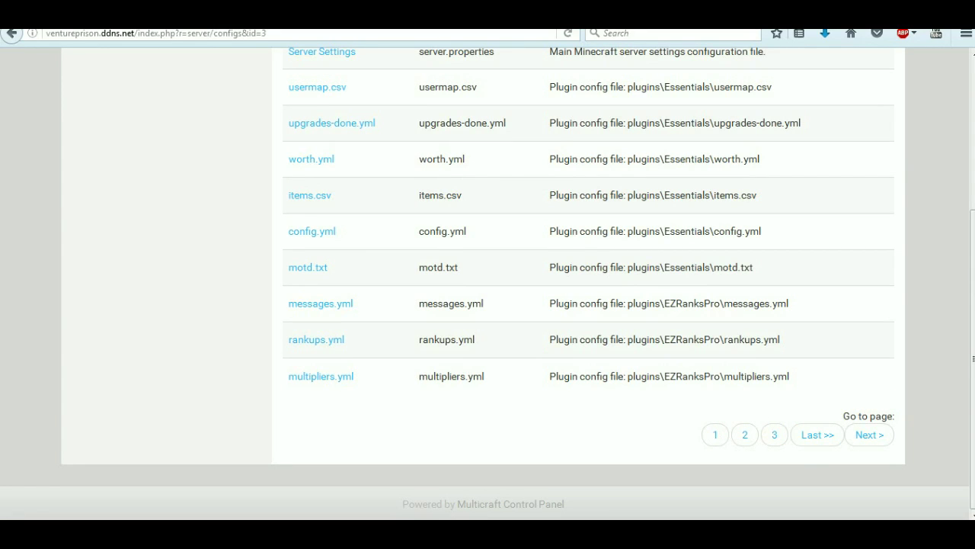
# Open the Server Settings config file (server.properties) and look through all of its options
pyautogui.scroll(5, 488, 305)
pyautogui.scroll(-2, 488, 305)
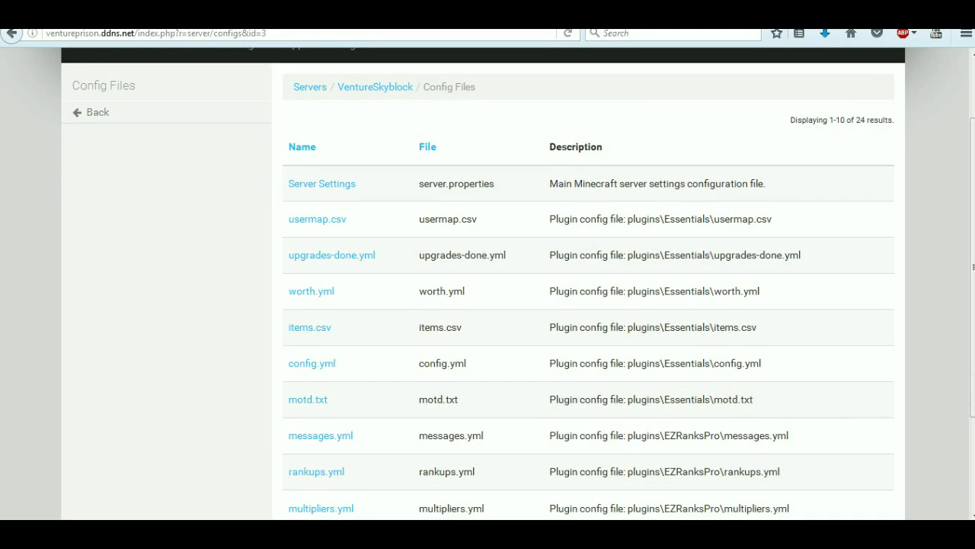
pyautogui.click(321, 183)
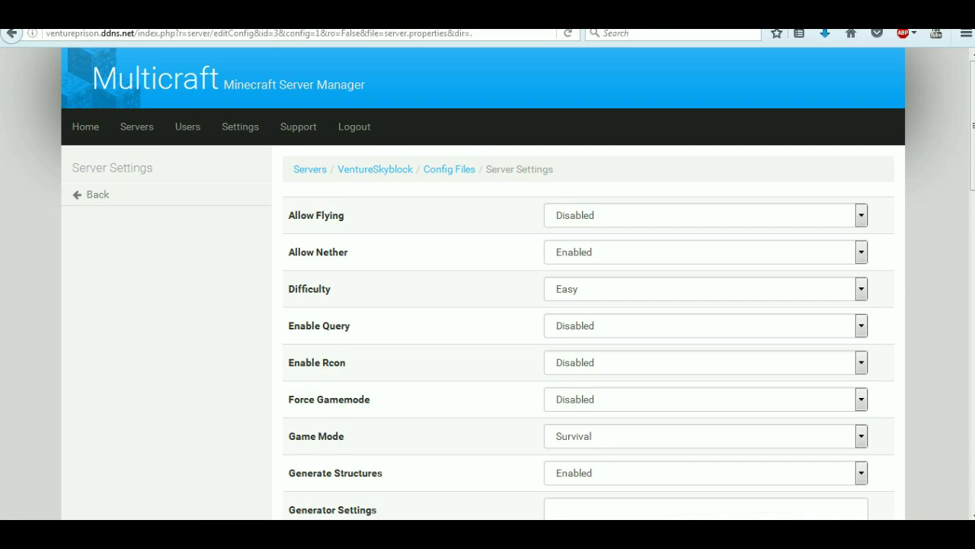
pyautogui.scroll(-2, 488, 304)
pyautogui.scroll(-5, 488, 305)
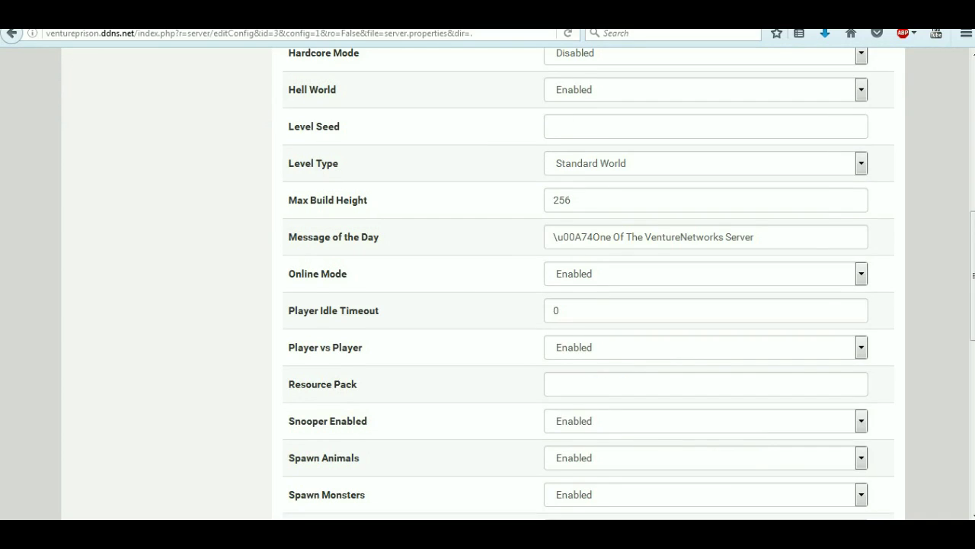
pyautogui.scroll(-7, 488, 305)
pyautogui.scroll(3, 488, 305)
pyautogui.scroll(8, 488, 304)
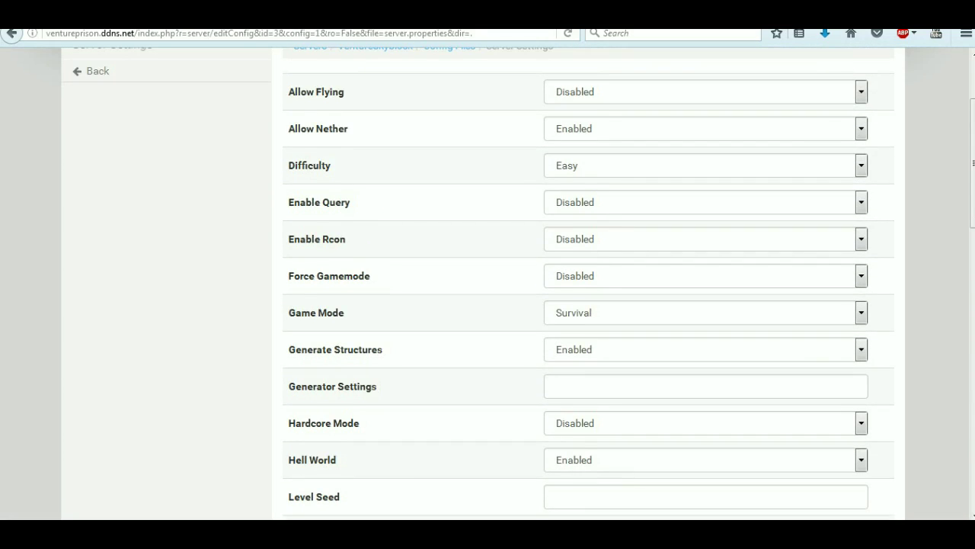
pyautogui.scroll(2, 488, 304)
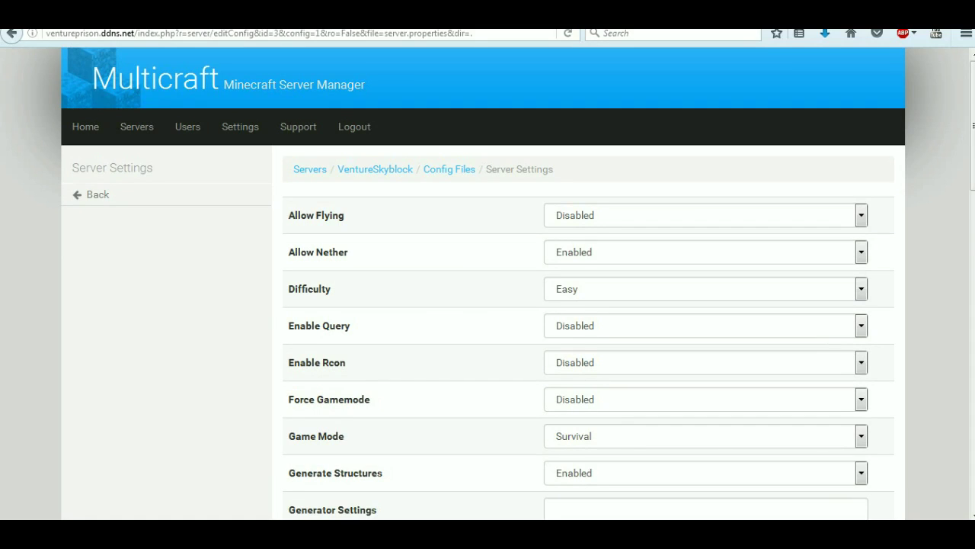
# Inspect the Allow Flying choices and keep Disabled, set Difficulty to Peaceful, and save the server.properties settings
pyautogui.click(706, 215)
pyautogui.click(706, 215)
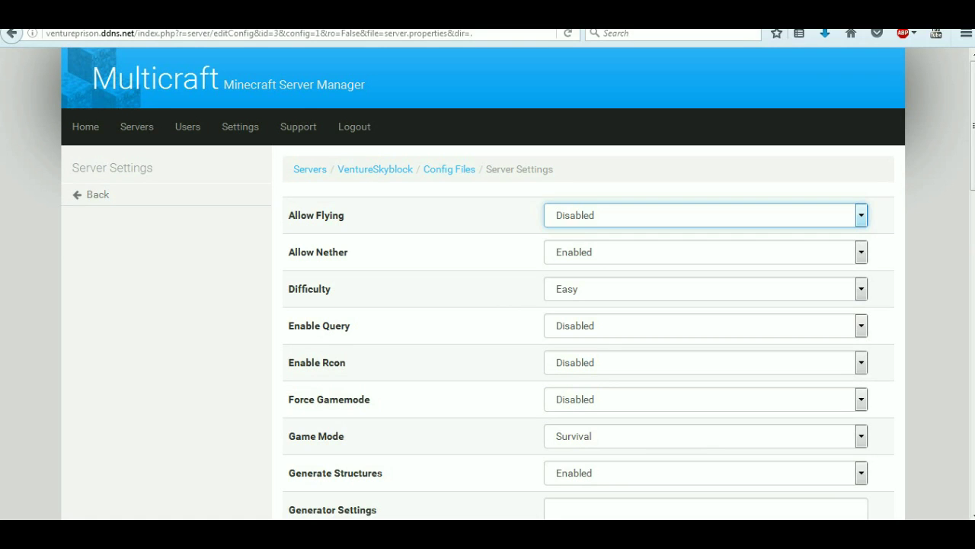
pyautogui.click(706, 289)
pyautogui.click(706, 307)
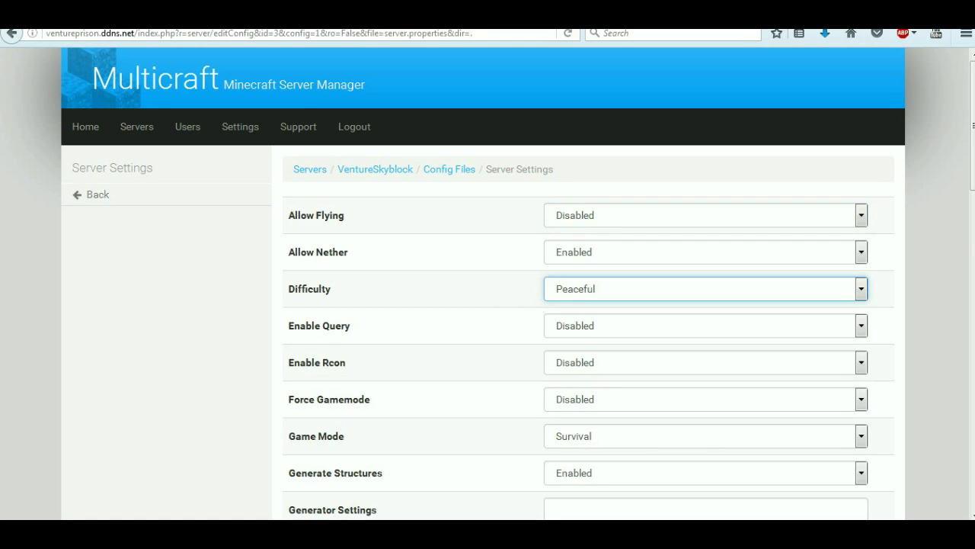
pyautogui.scroll(-10, 488, 305)
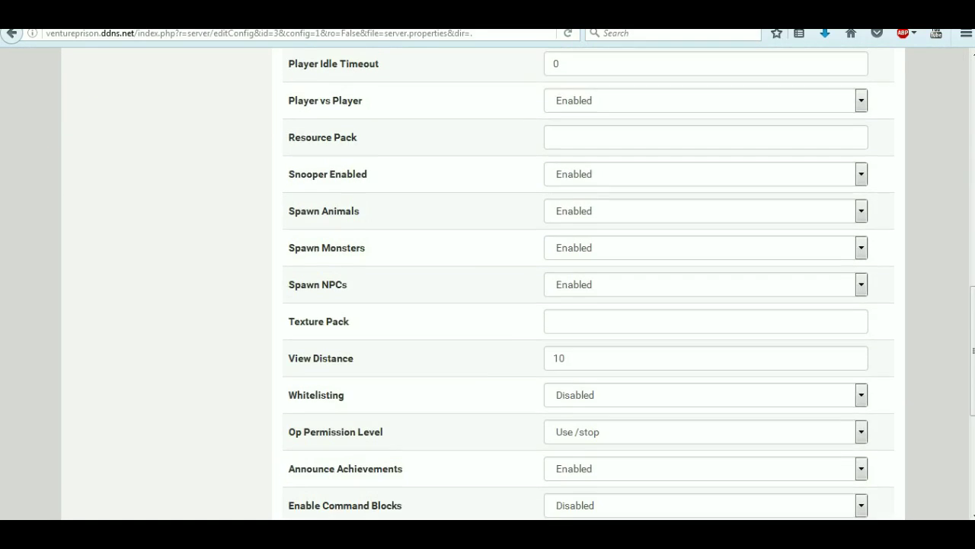
pyautogui.scroll(-5, 488, 304)
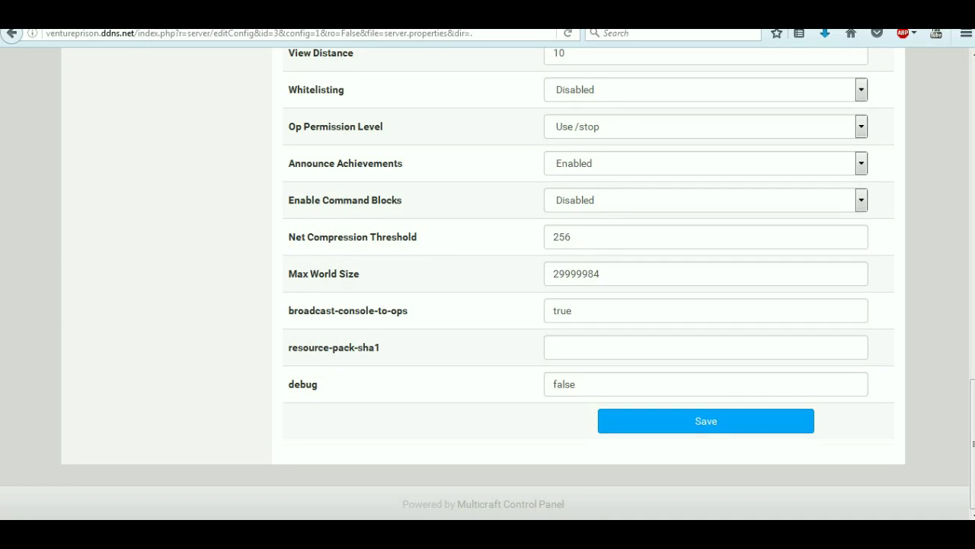
pyautogui.click(706, 421)
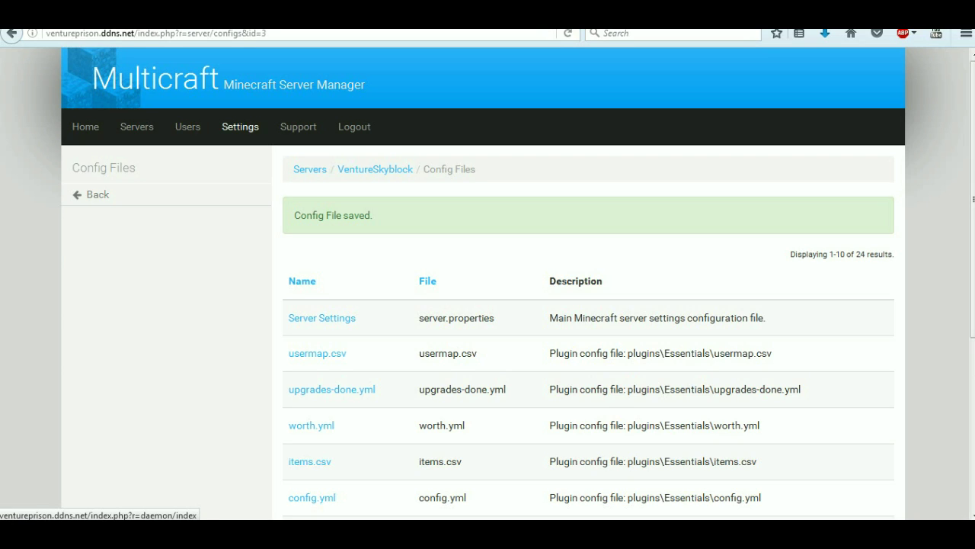
# Review the Essentials and EZRanksPro plugin config files in the list and return to the VentureSkyblock server page
pyautogui.scroll(-3, 317, 188)
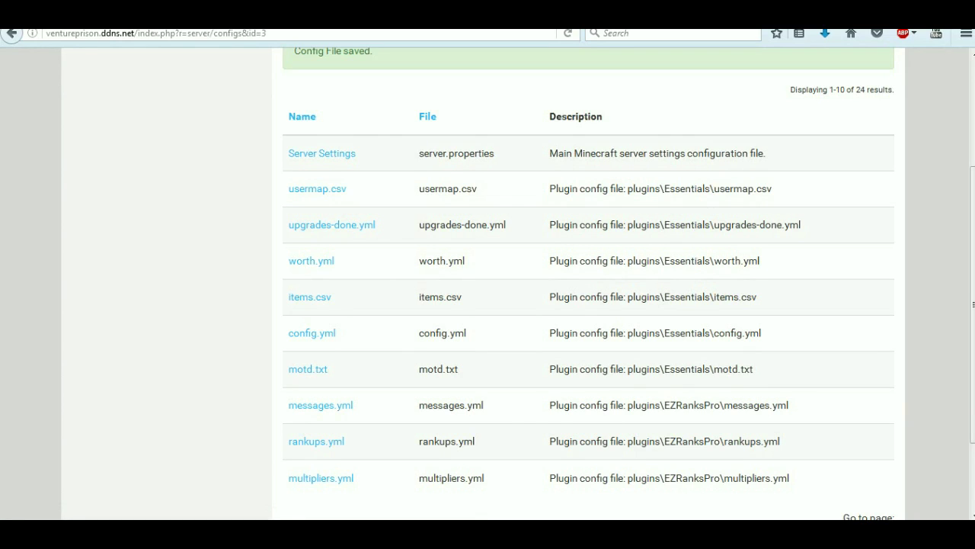
pyautogui.moveTo(550, 188); pyautogui.dragTo(772, 188)
pyautogui.click(772, 188)
pyautogui.scroll(-2, 487, 305)
pyautogui.scroll(5, 488, 305)
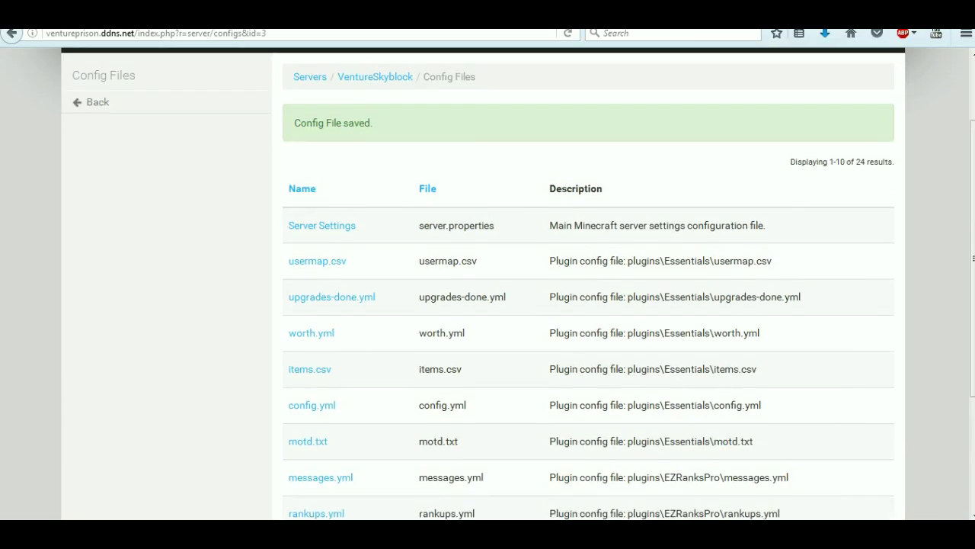
pyautogui.scroll(-2, 487, 305)
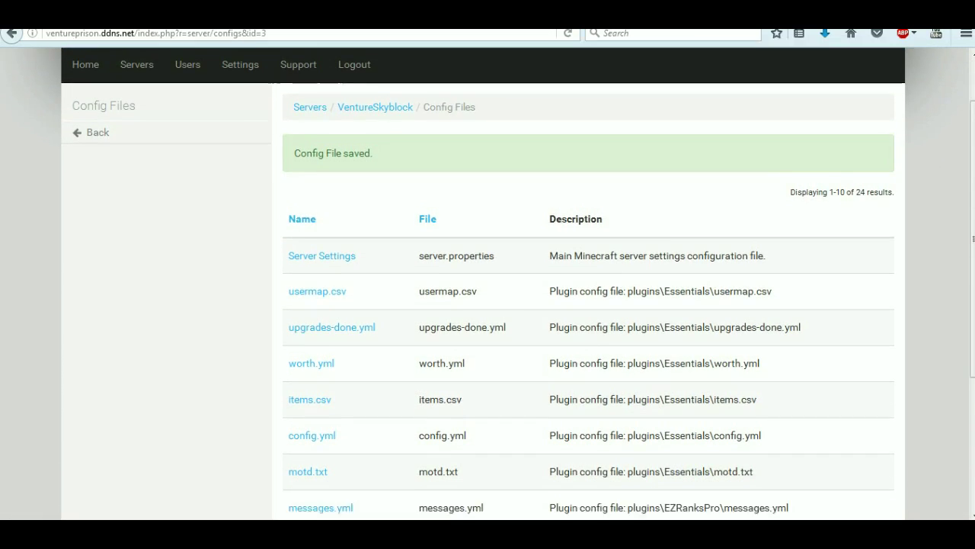
pyautogui.scroll(-2, 487, 305)
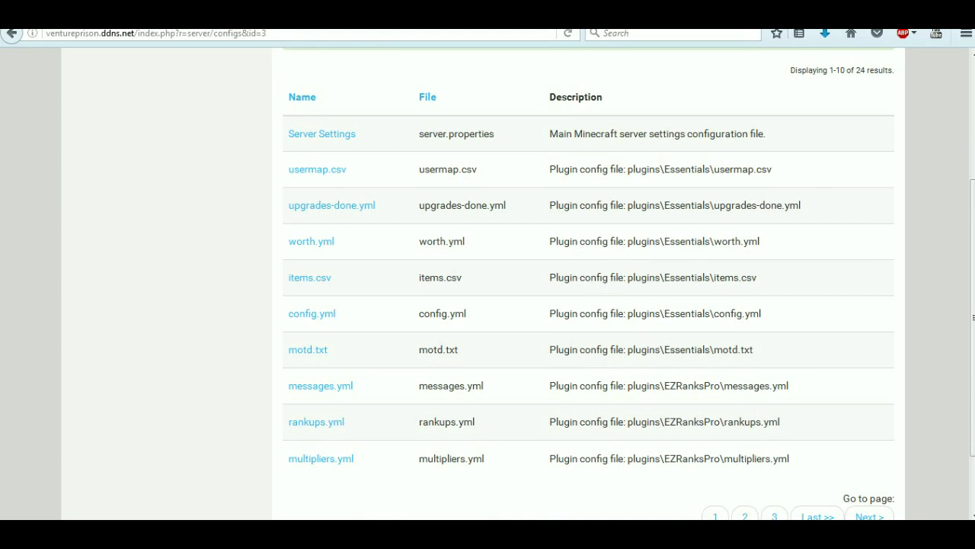
pyautogui.scroll(-2, 487, 305)
pyautogui.scroll(6, 487, 304)
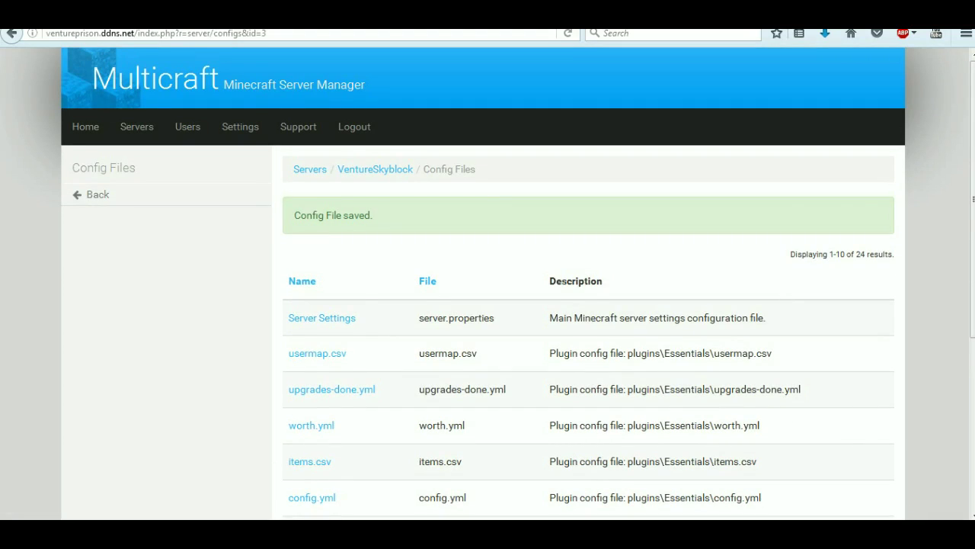
pyautogui.scroll(-4, 487, 305)
pyautogui.scroll(4, 487, 305)
pyautogui.click(97, 194)
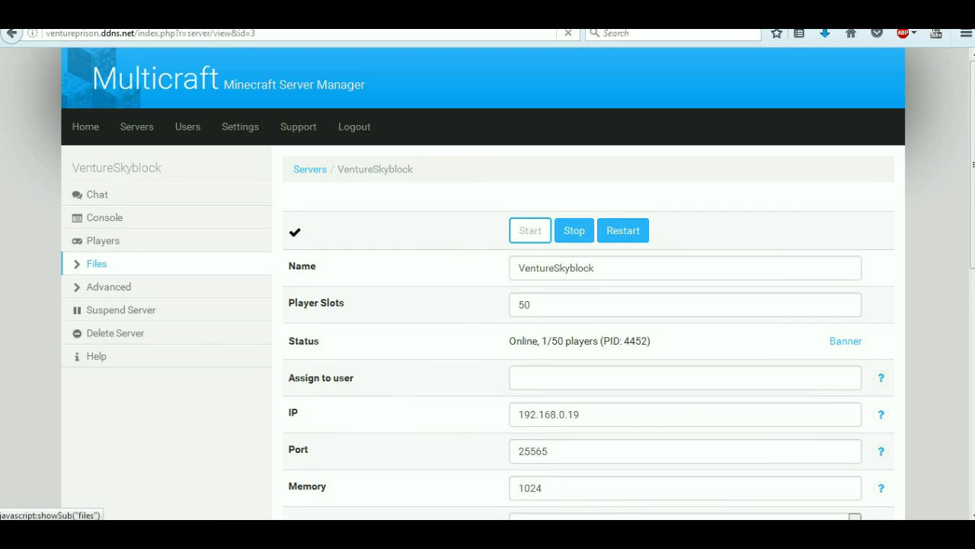
# Open VentureSkyblock's Local Plugins list, examine the plugin JAR files and filter fields, and return to the server page
pyautogui.click(97, 263)
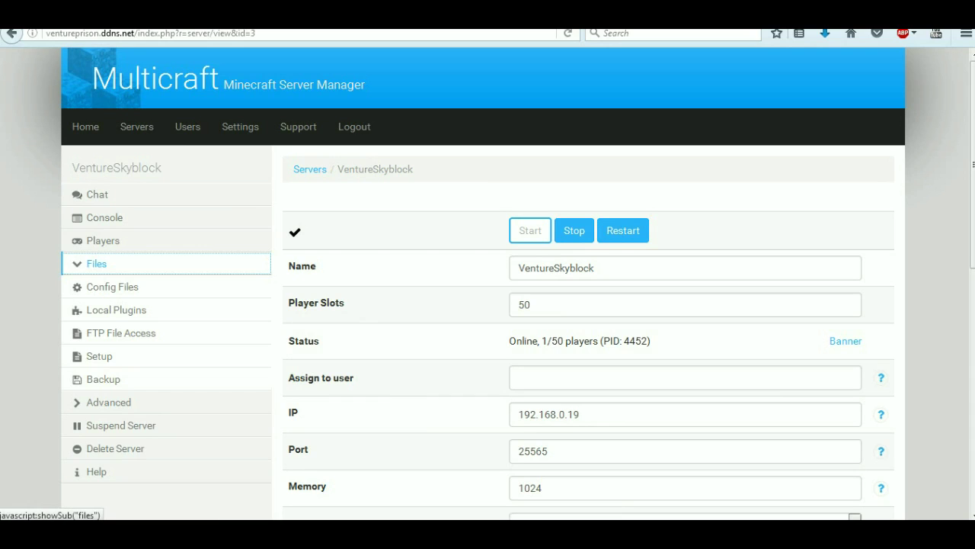
pyautogui.click(117, 309)
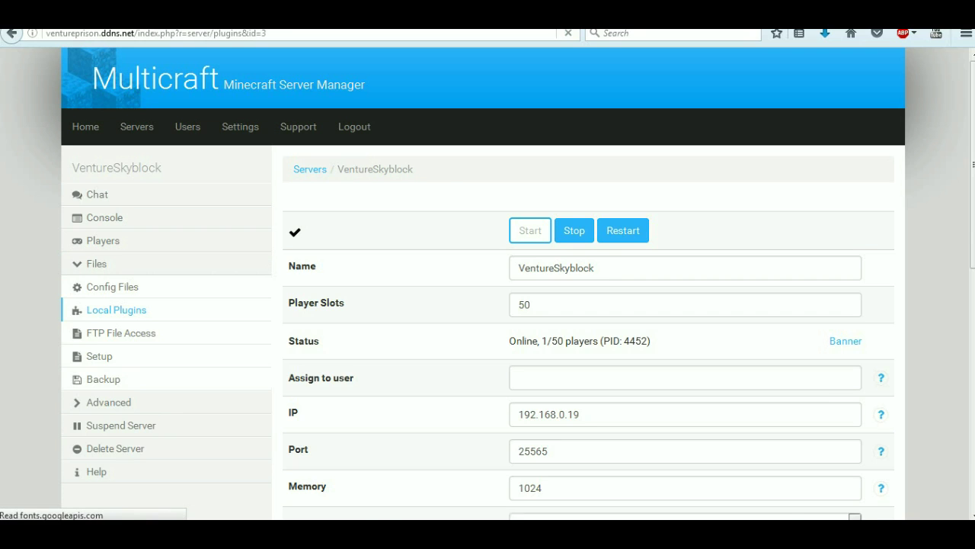
pyautogui.scroll(-3, 488, 305)
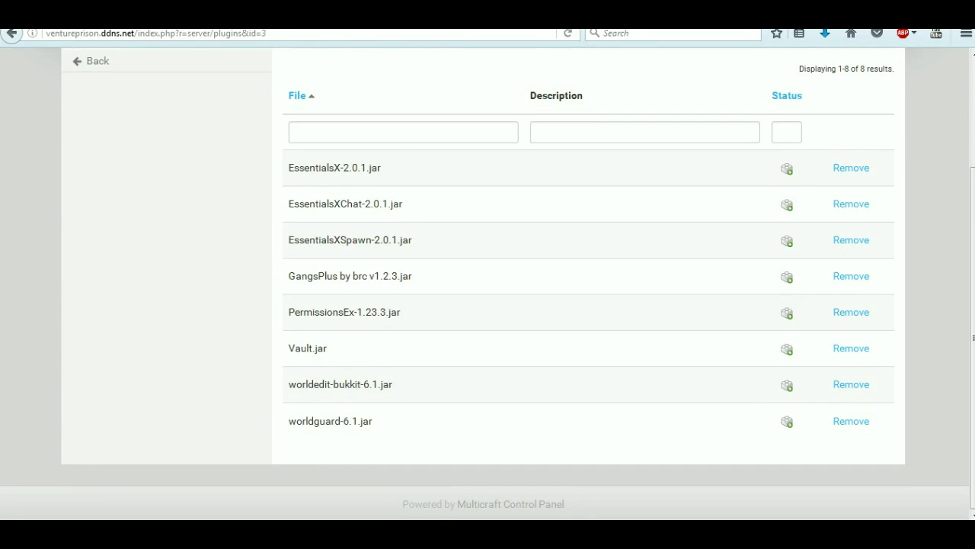
pyautogui.scroll(3, 488, 305)
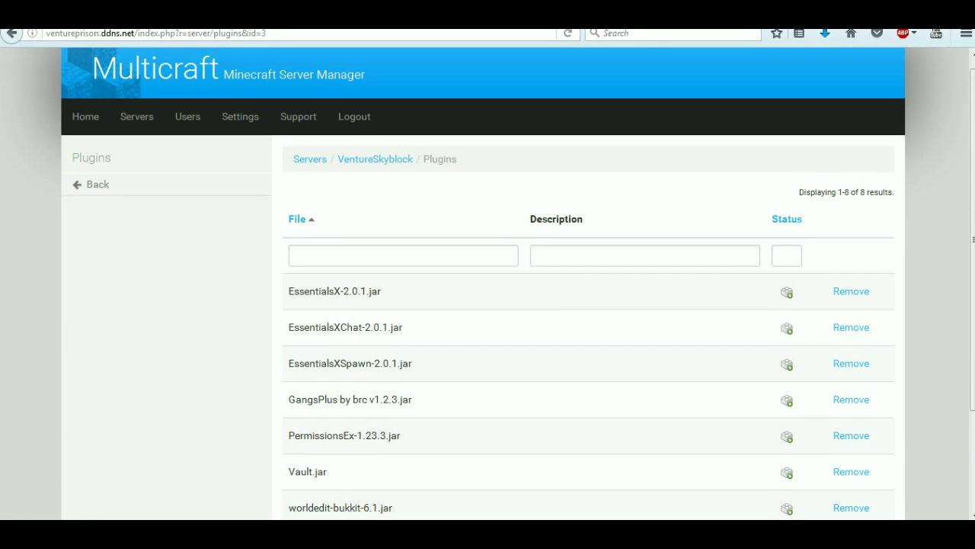
pyautogui.click(403, 255)
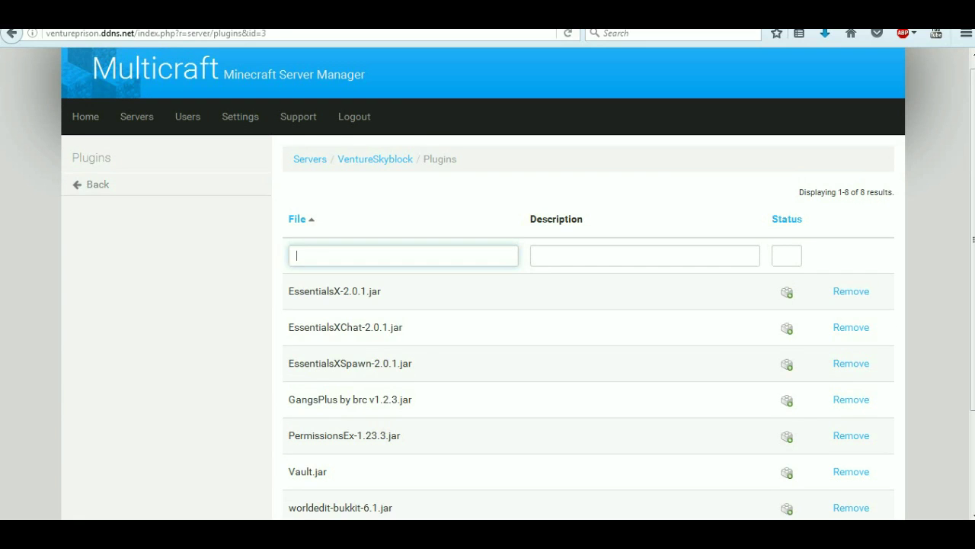
pyautogui.scroll(-3, 488, 305)
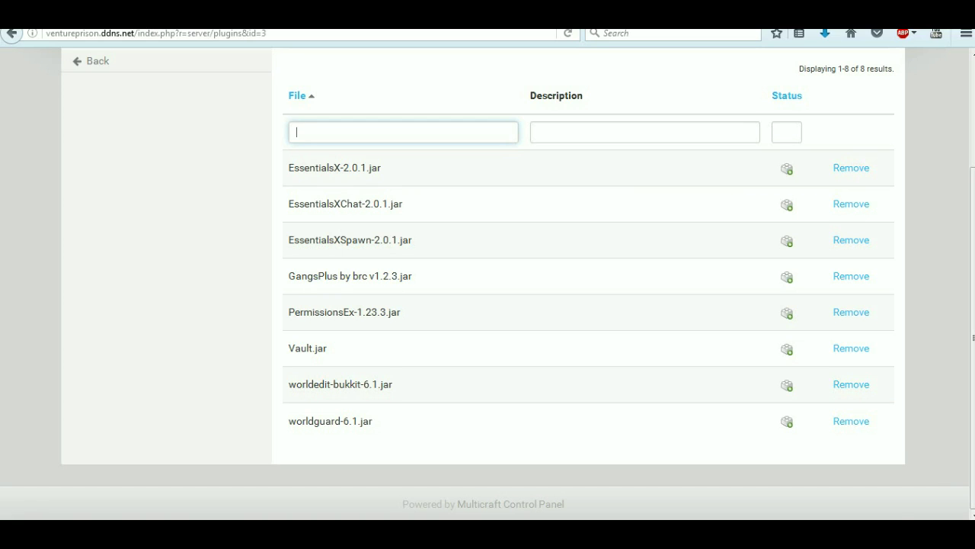
pyautogui.scroll(3, 152, 195)
pyautogui.click(152, 194)
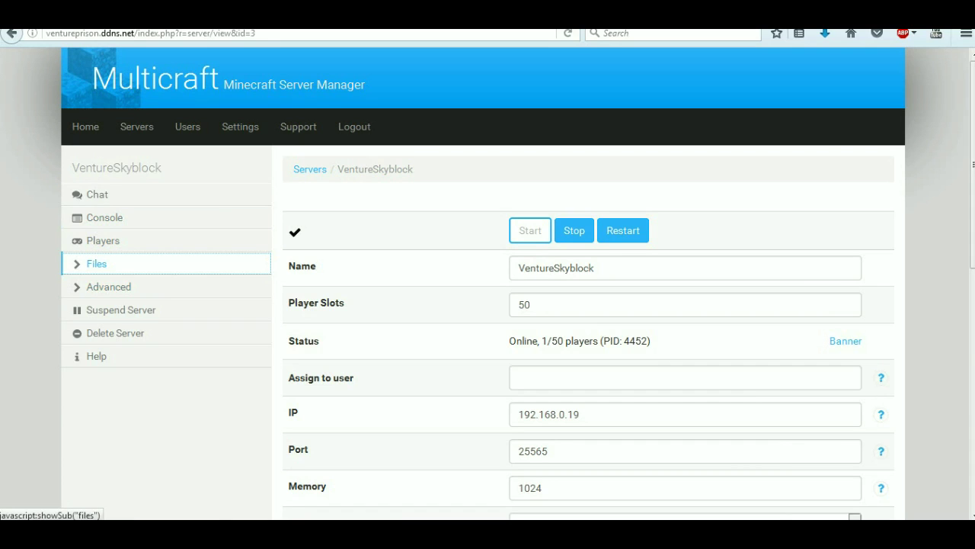
# Open VentureSkyblock's FTP File Access login page and inspect the choices for the server to connect to
pyautogui.click(96, 264)
pyautogui.click(121, 333)
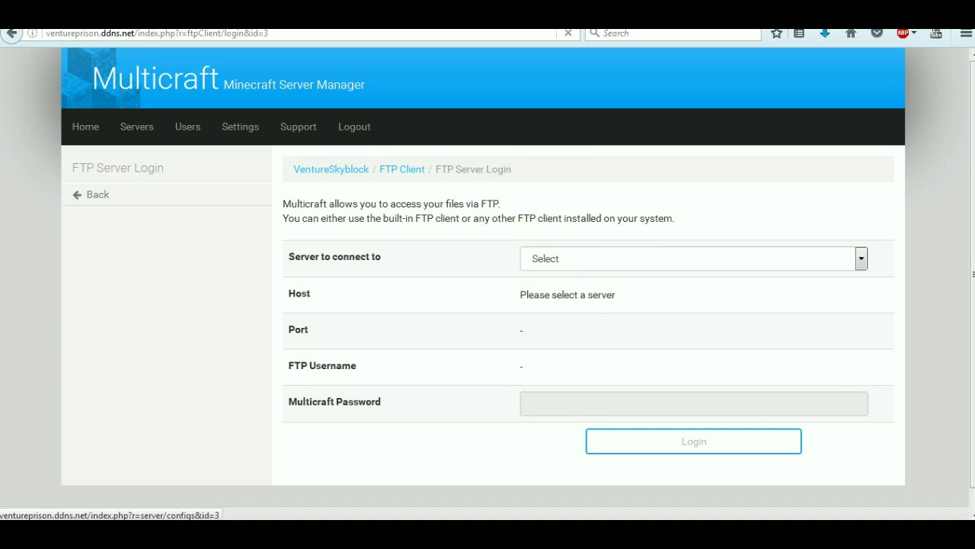
pyautogui.click(692, 259)
pyautogui.click(693, 259)
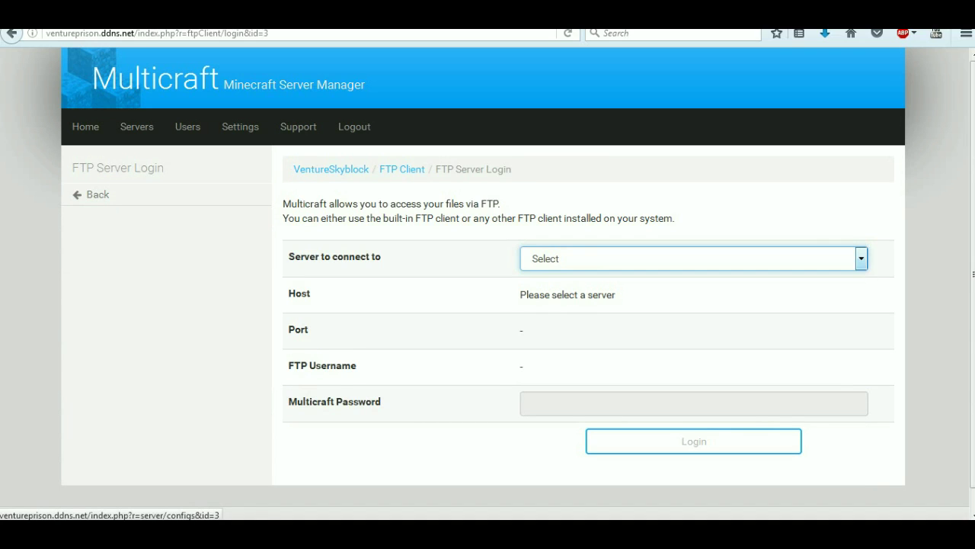
pyautogui.click(692, 259)
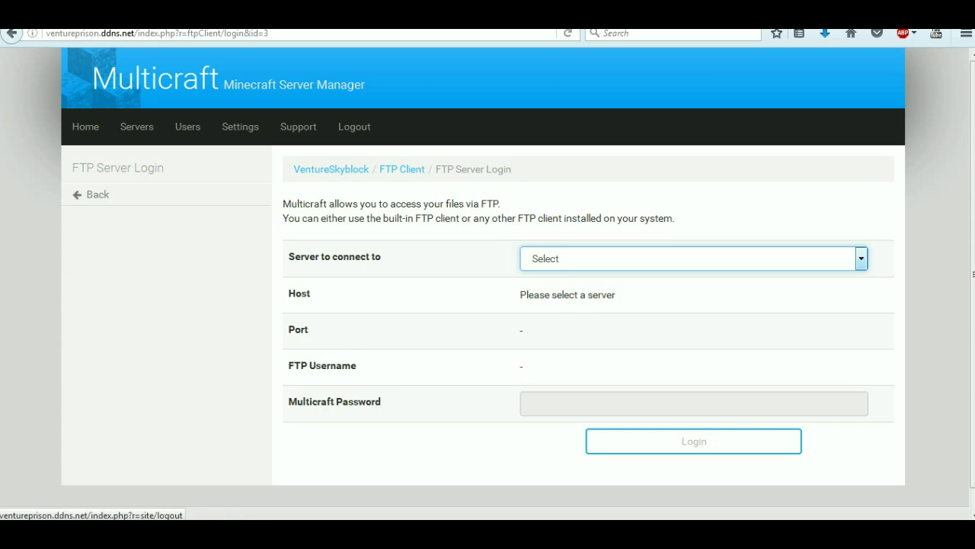